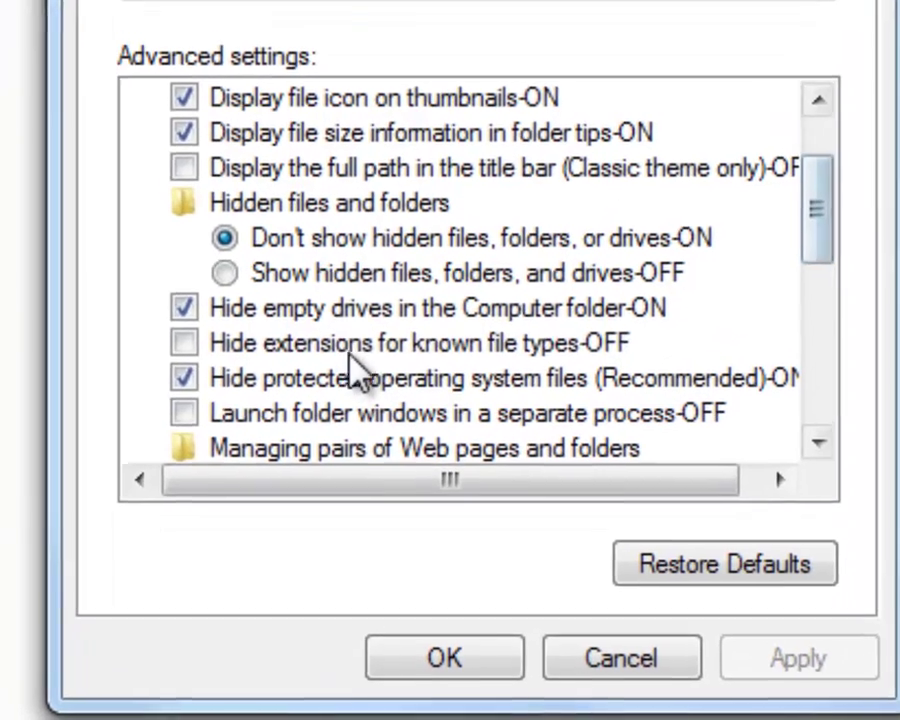
# - Turn on hiding of extensions for known file types in the advanced folder settings and apply it
pyautogui.click(384, 417)
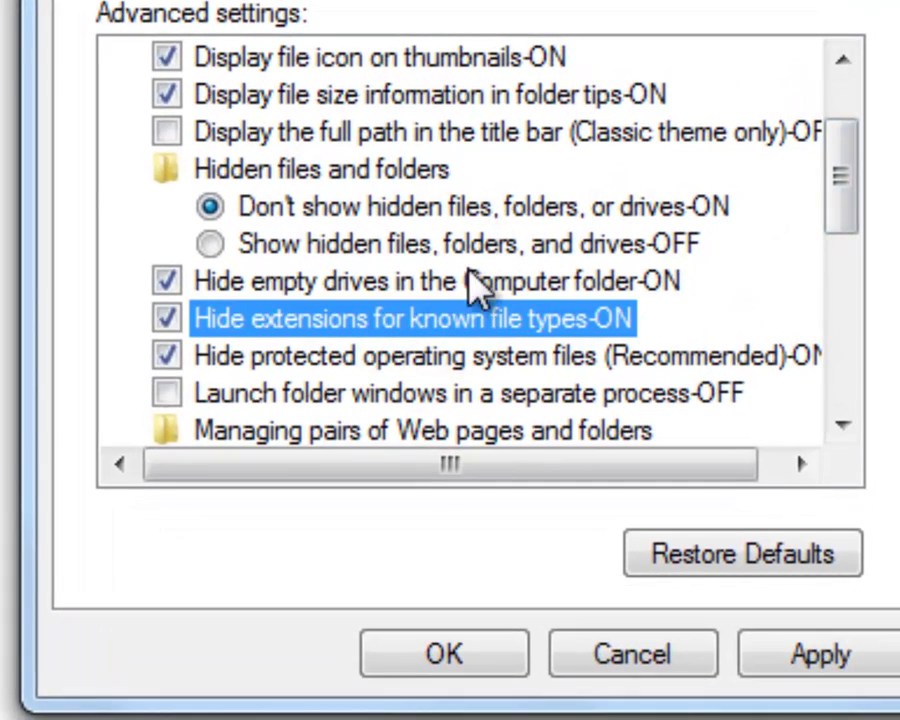
pyautogui.click(357, 320)
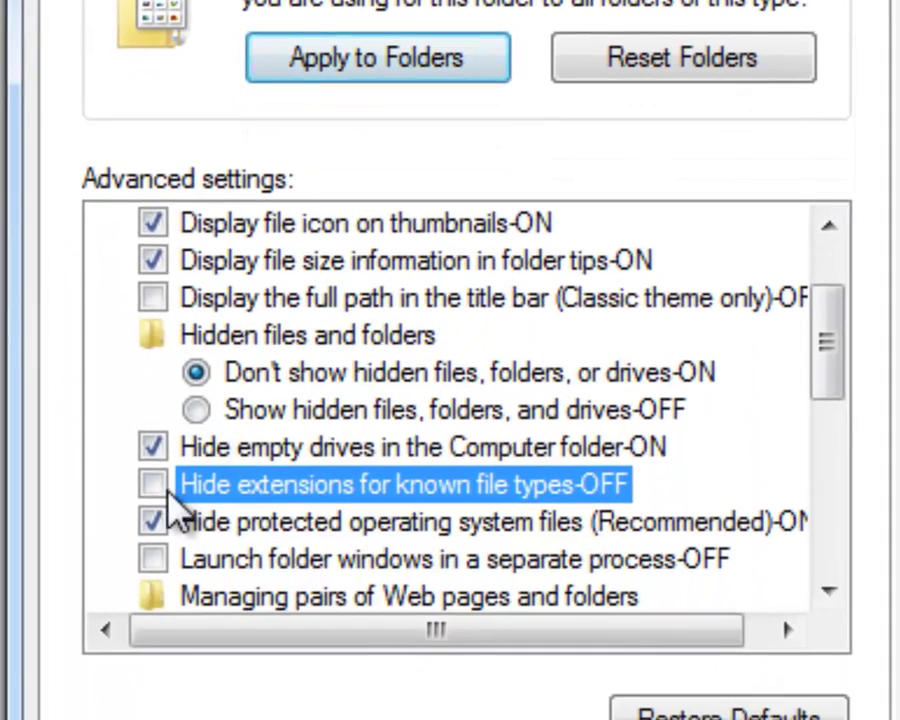
pyautogui.click(163, 487)
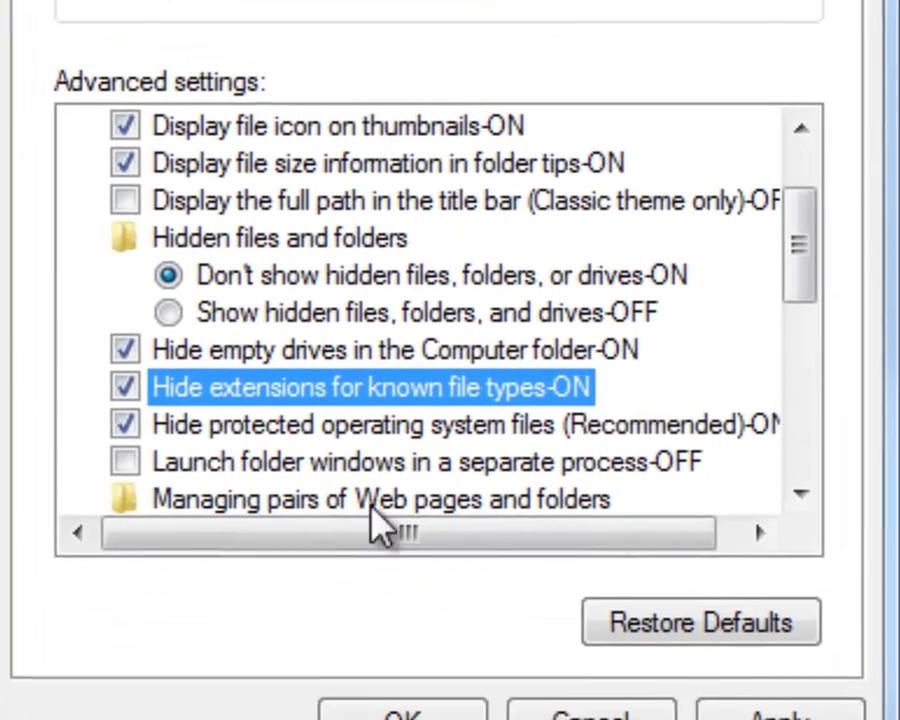
pyautogui.click(760, 715)
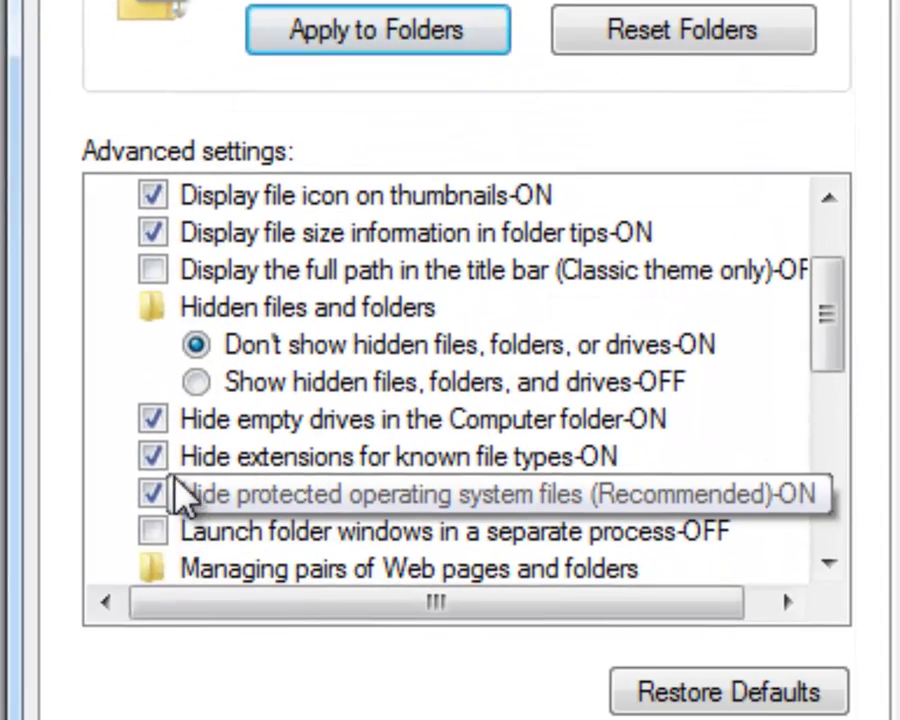
# - Turn off hiding of extensions for known file types and apply the folder settings
pyautogui.click(152, 456)
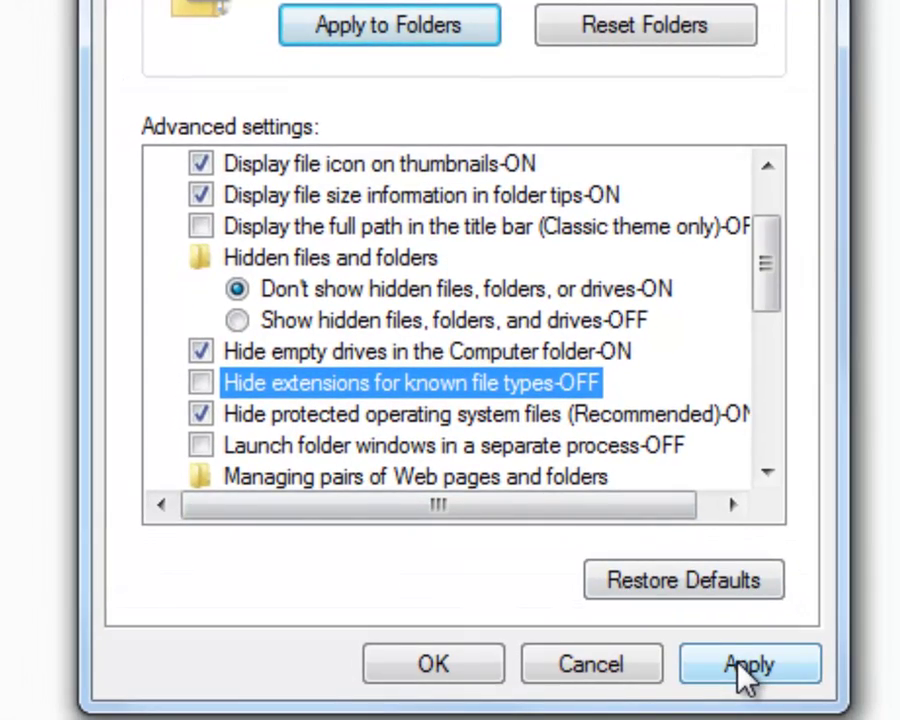
pyautogui.click(745, 665)
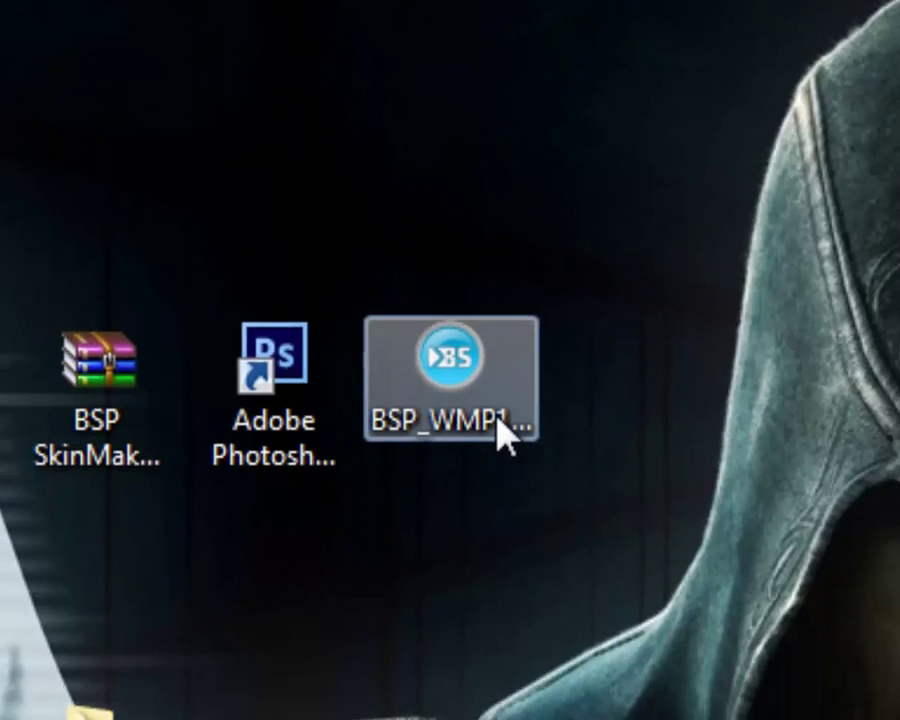
# - Extract the BSP_WMP11_Vista_Best_Skin_Full_BBB.bsz skin on the desktop with 7-Zip into a folder of the same name and open that folder
pyautogui.rightClick(519, 479)
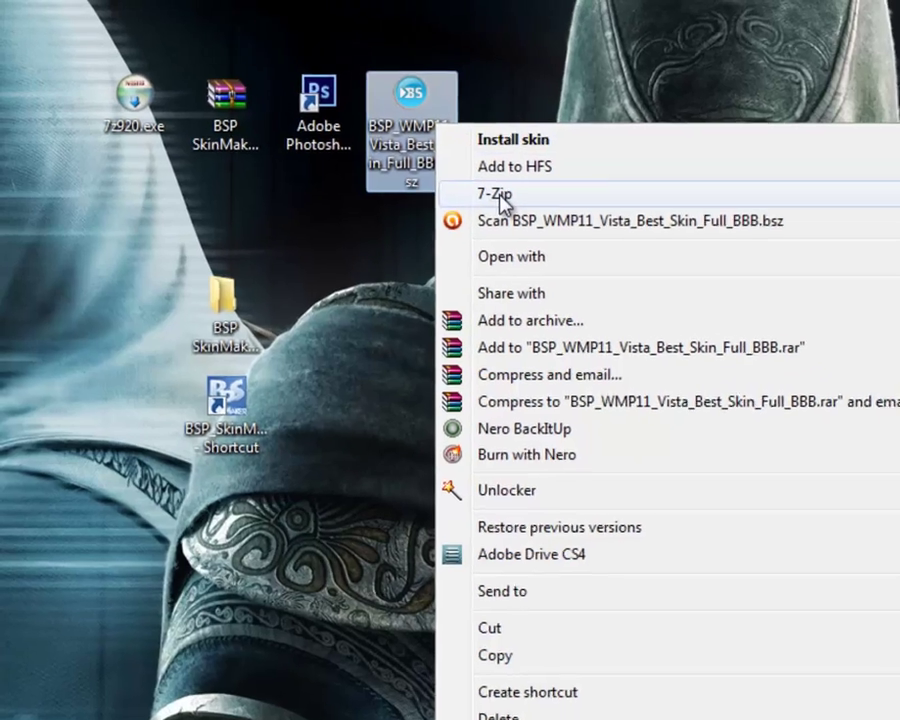
pyautogui.moveTo(450, 178)
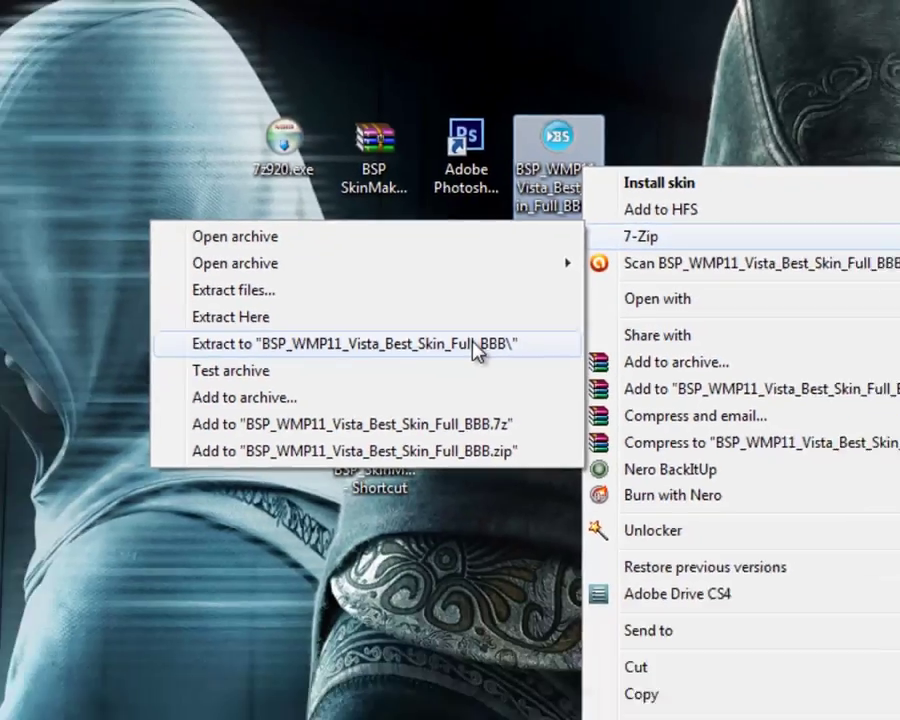
pyautogui.click(502, 465)
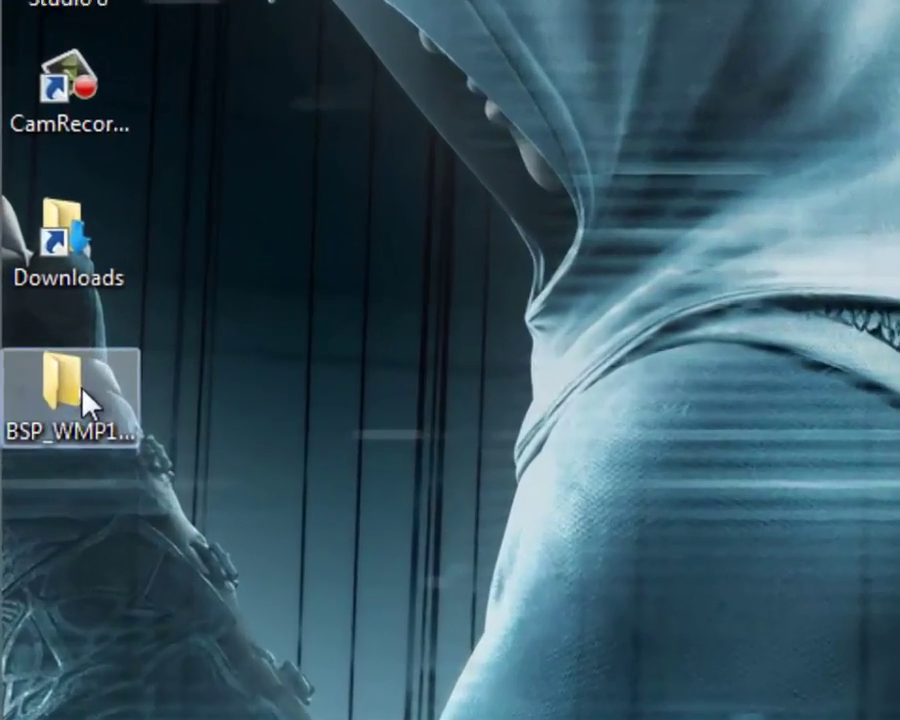
pyautogui.doubleClick(27, 368)
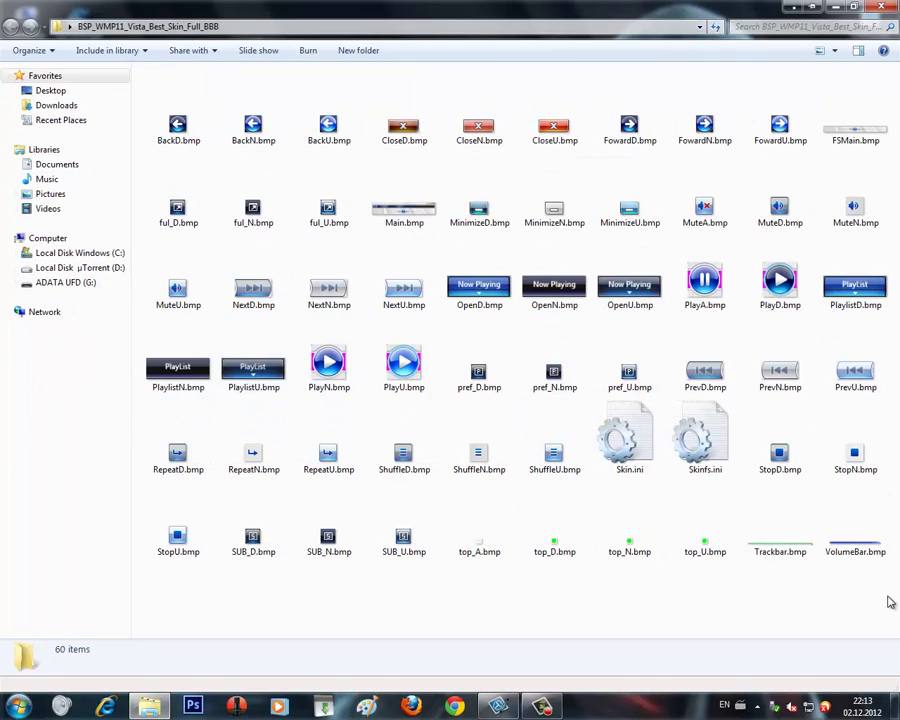
# - Compress all the extracted skin files with 7-Zip into BSP_WMP11_Vista_Best_Skin_Full_BBB.zip
pyautogui.moveTo(867, 590); pyautogui.dragTo(143, 135)
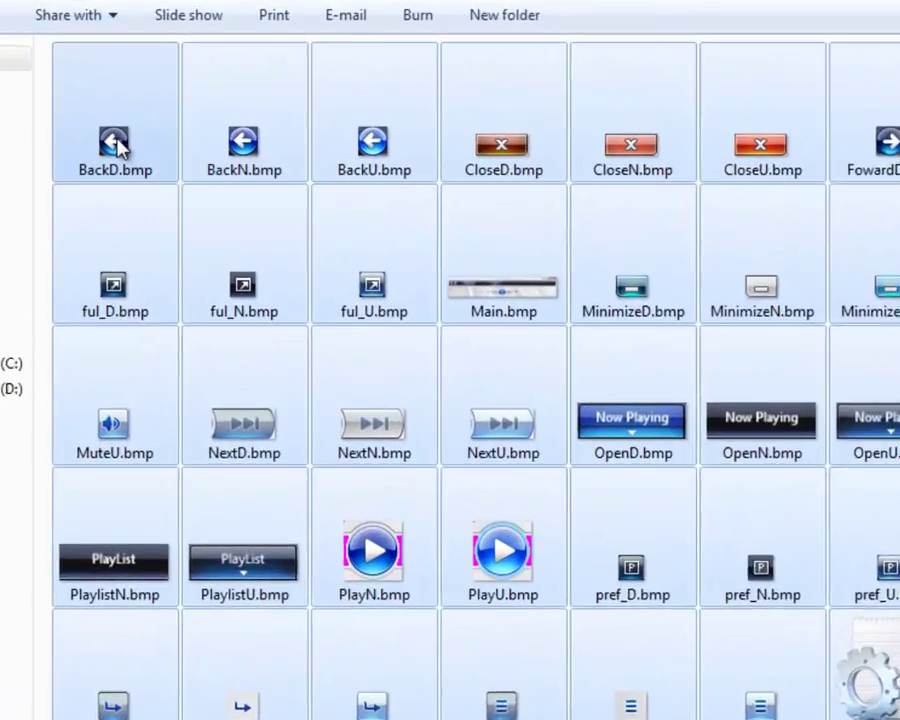
pyautogui.rightClick(178, 127)
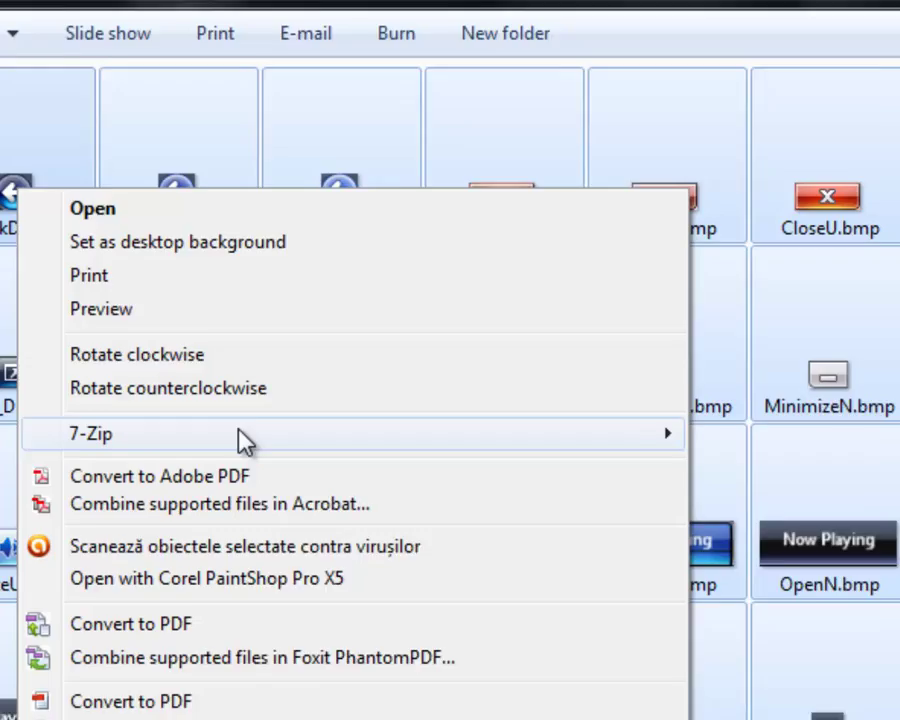
pyautogui.moveTo(310, 482)
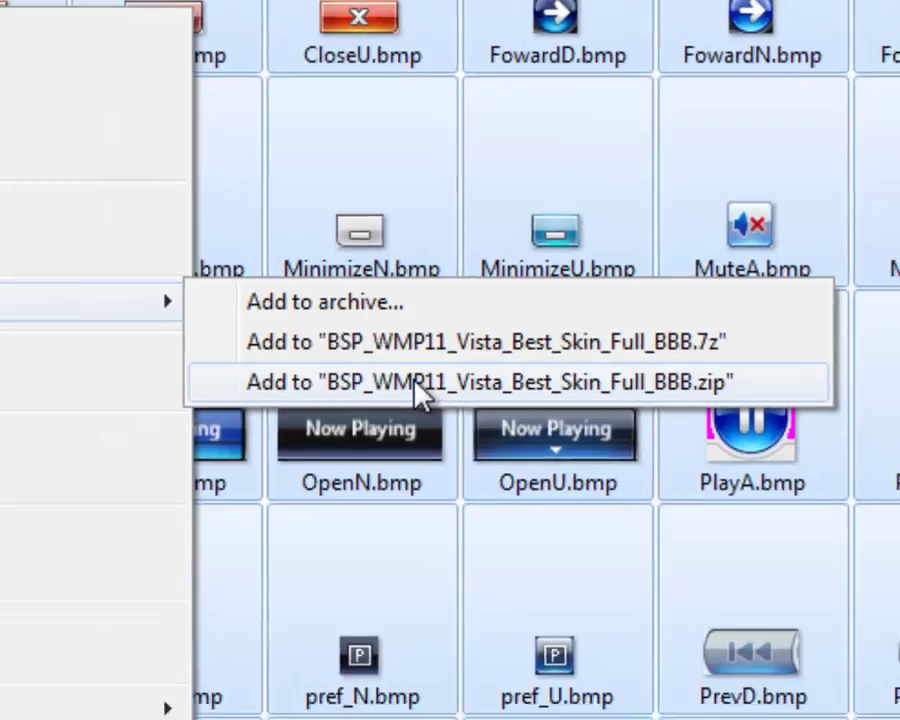
pyautogui.click(380, 412)
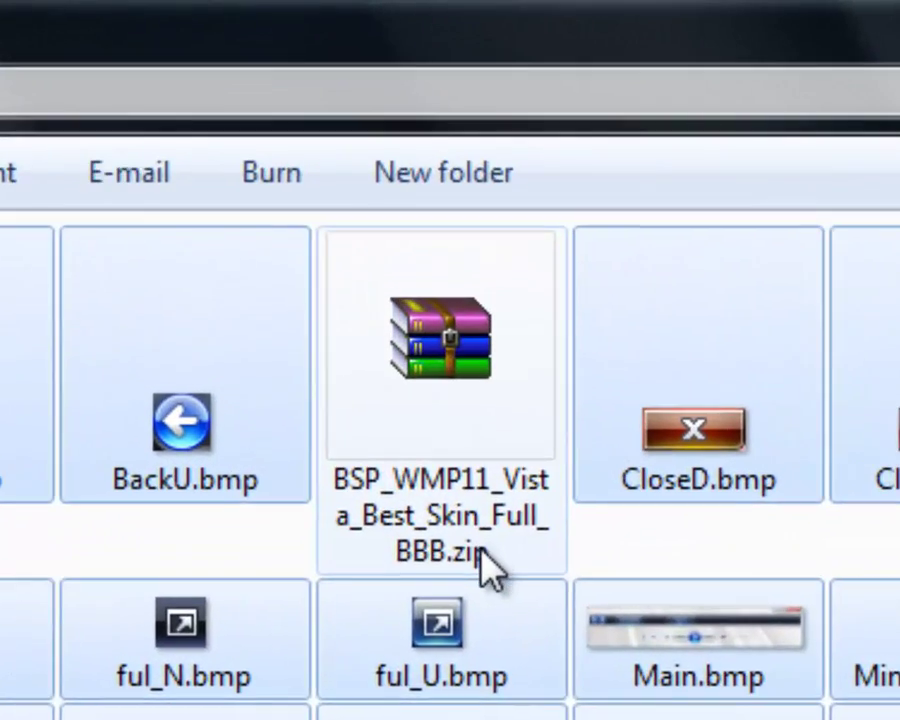
# - Rename the new zip archive's extension to bsz and accept the extension change
pyautogui.click(412, 164)
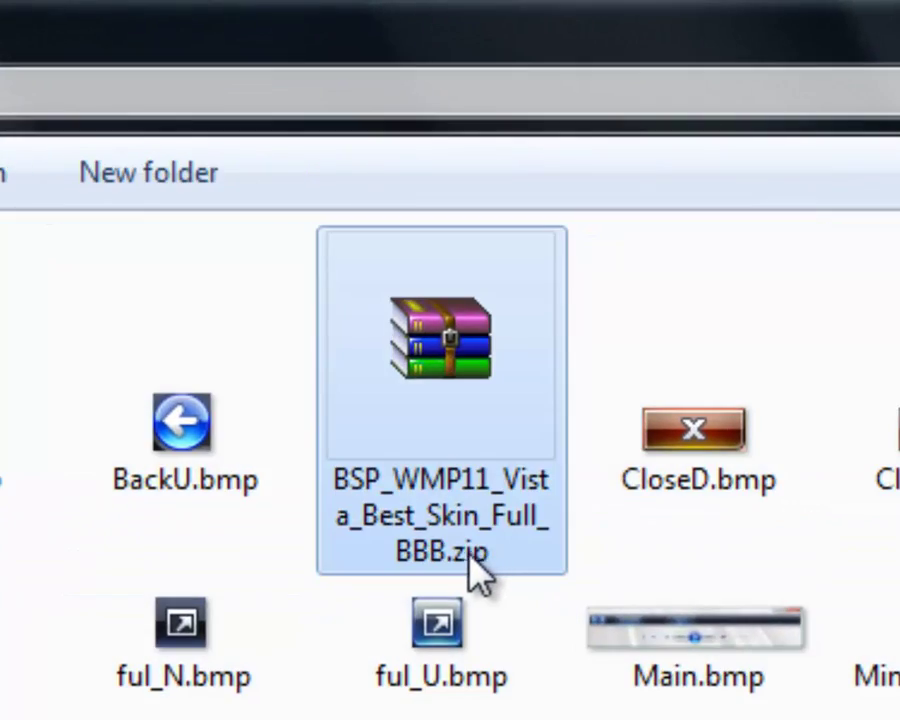
pyautogui.click(489, 553)
pyautogui.moveTo(494, 548); pyautogui.dragTo(438, 553)
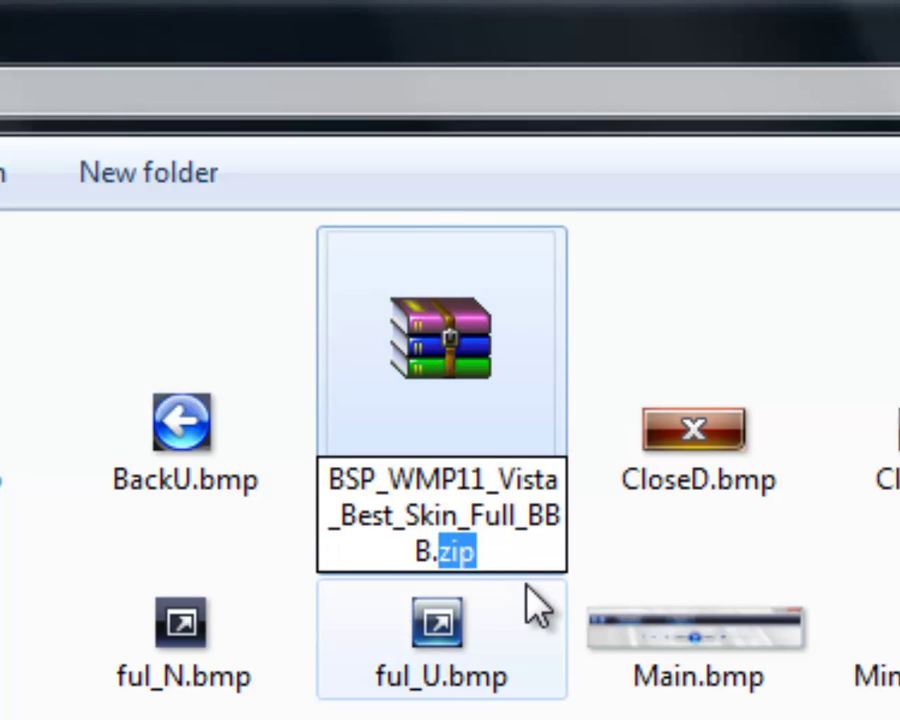
pyautogui.press('BackSpace')
pyautogui.write('b')
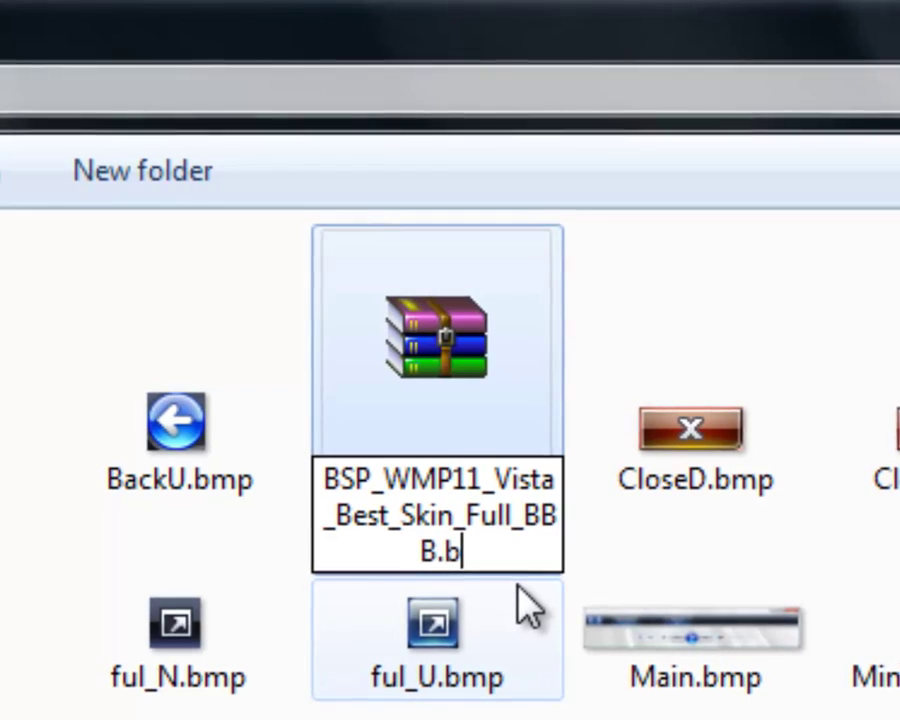
pyautogui.write('sz')
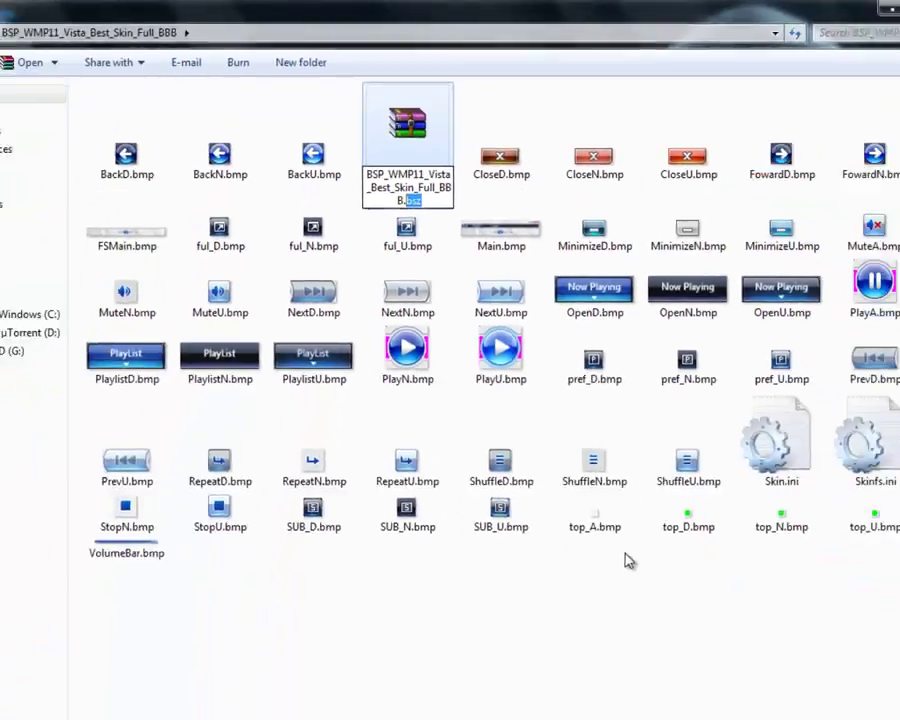
pyautogui.press('Return')
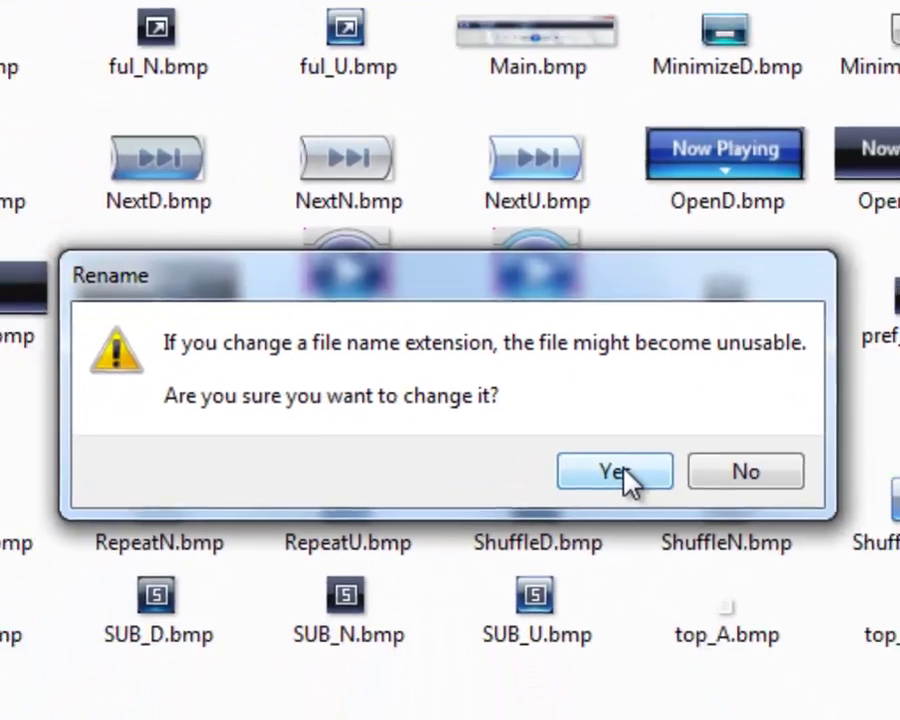
pyautogui.click(646, 552)
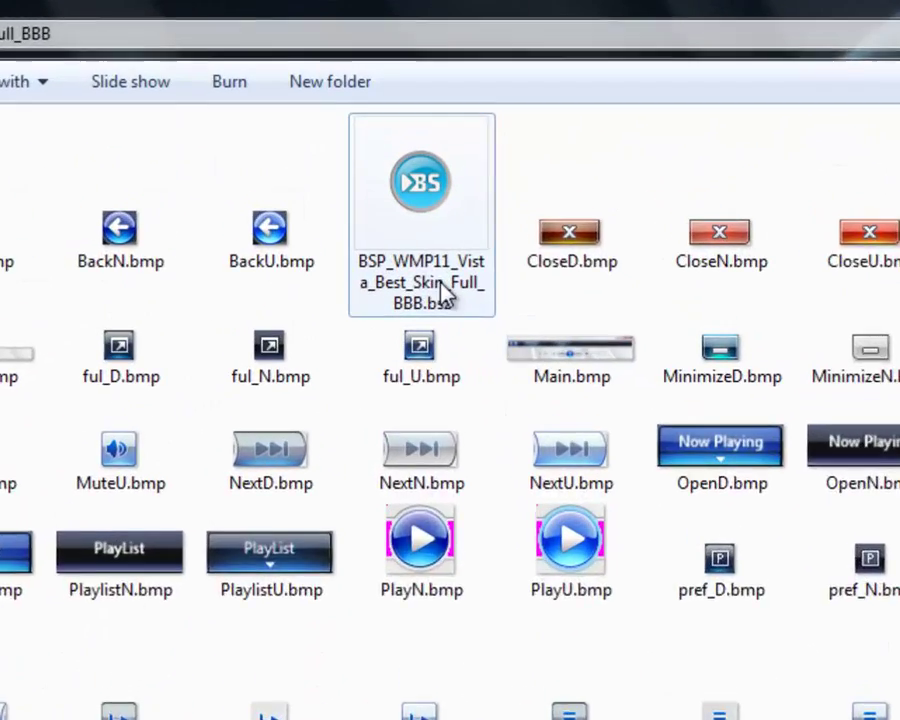
pyautogui.click(404, 126)
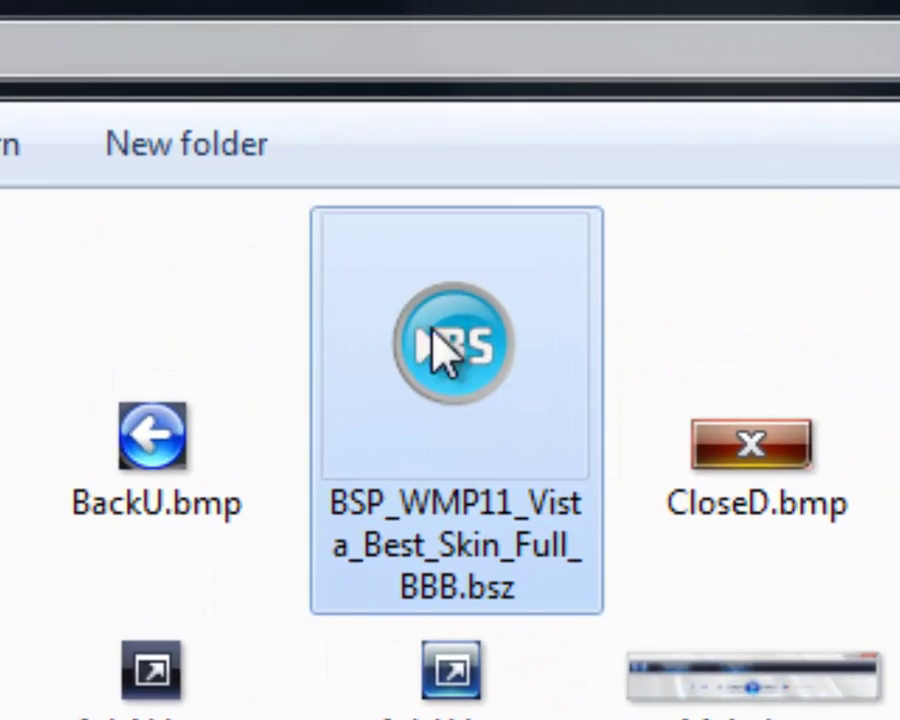
# - Launch BSP SkinMaker from its desktop shortcut
pyautogui.moveTo(490, 370)
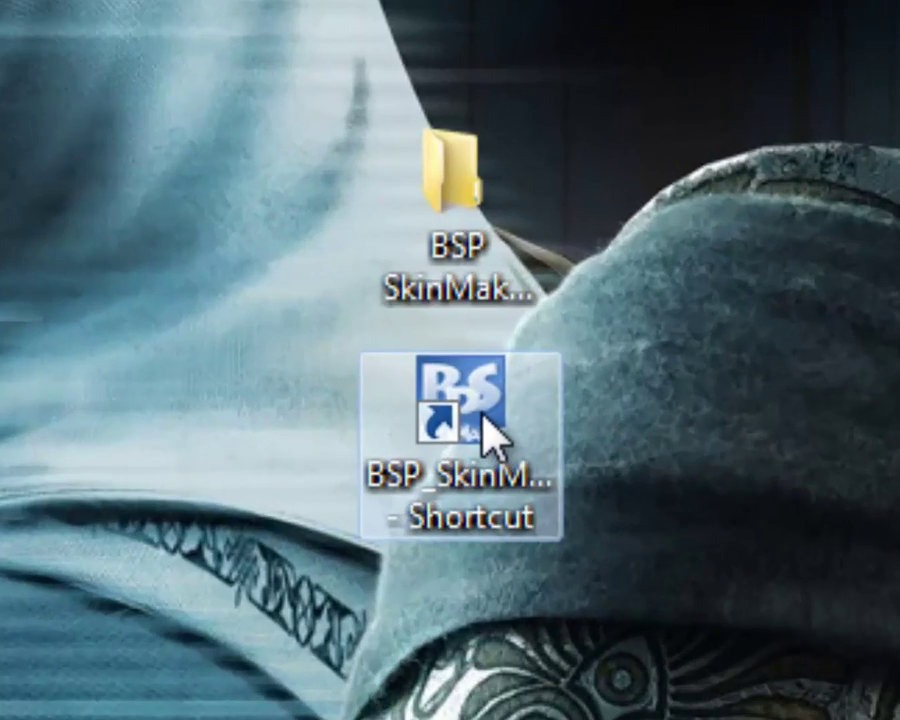
pyautogui.click(488, 437)
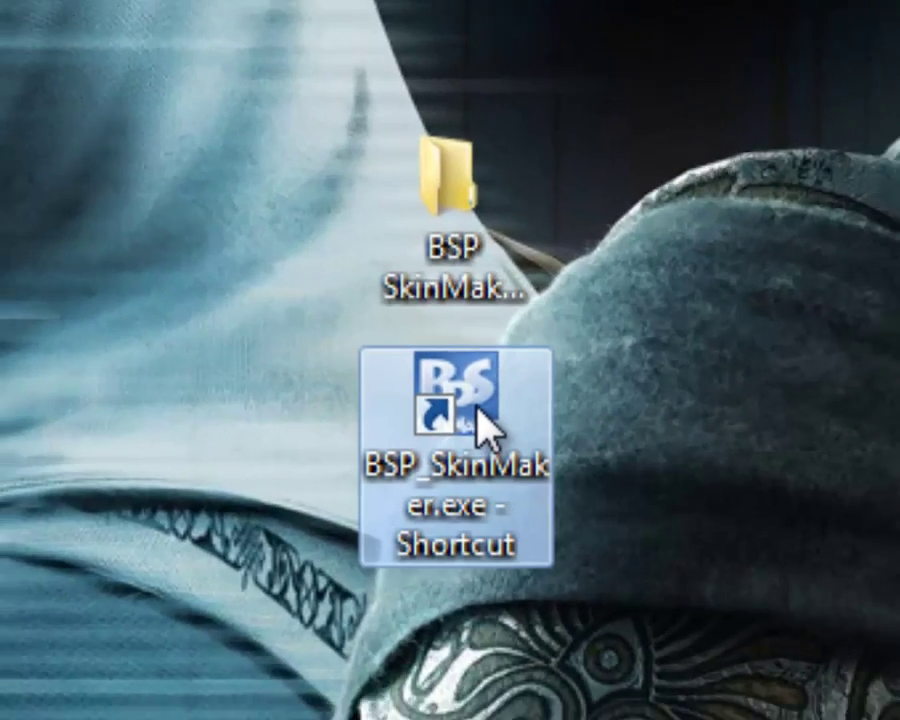
pyautogui.doubleClick(488, 437)
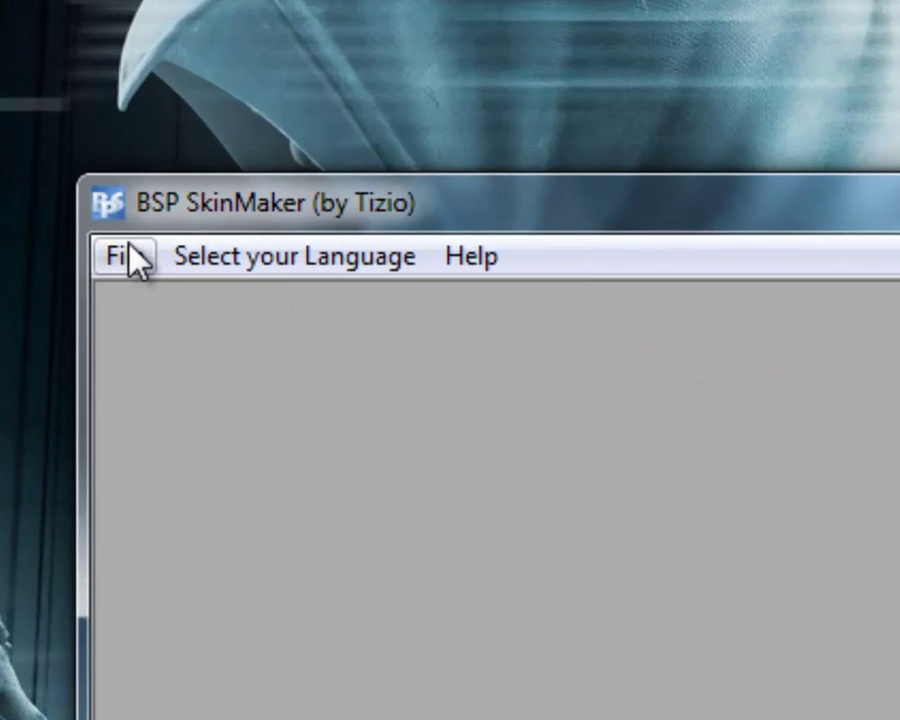
# - Open BSP_WMP11_Vista_Best_Skin_Full_BBB.bsz from the desktop and extract it as a normal skin into a folder with the skin's name
pyautogui.click(113, 265)
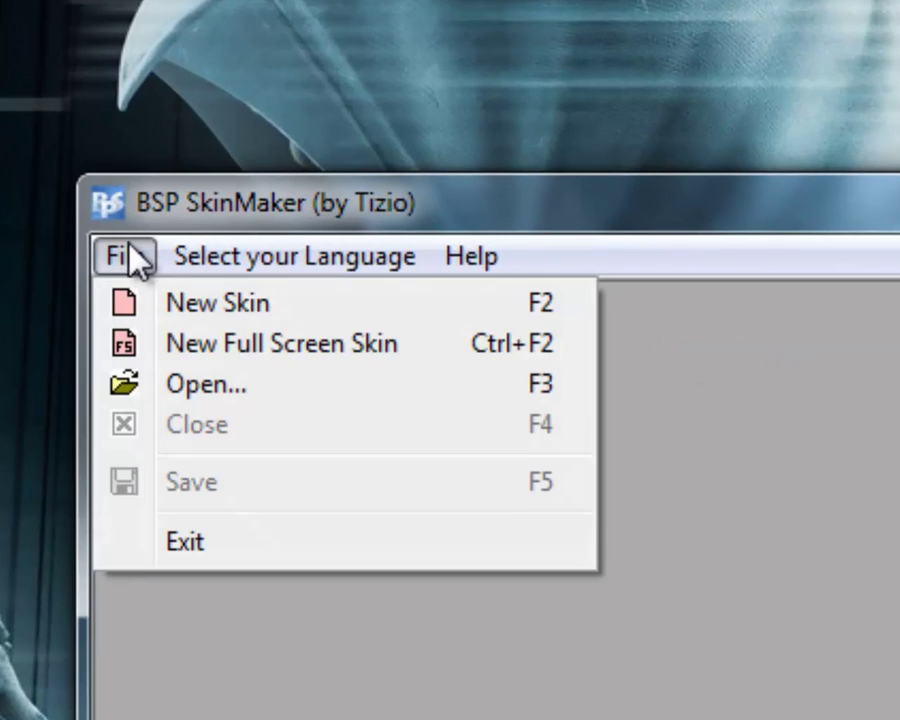
pyautogui.click(201, 382)
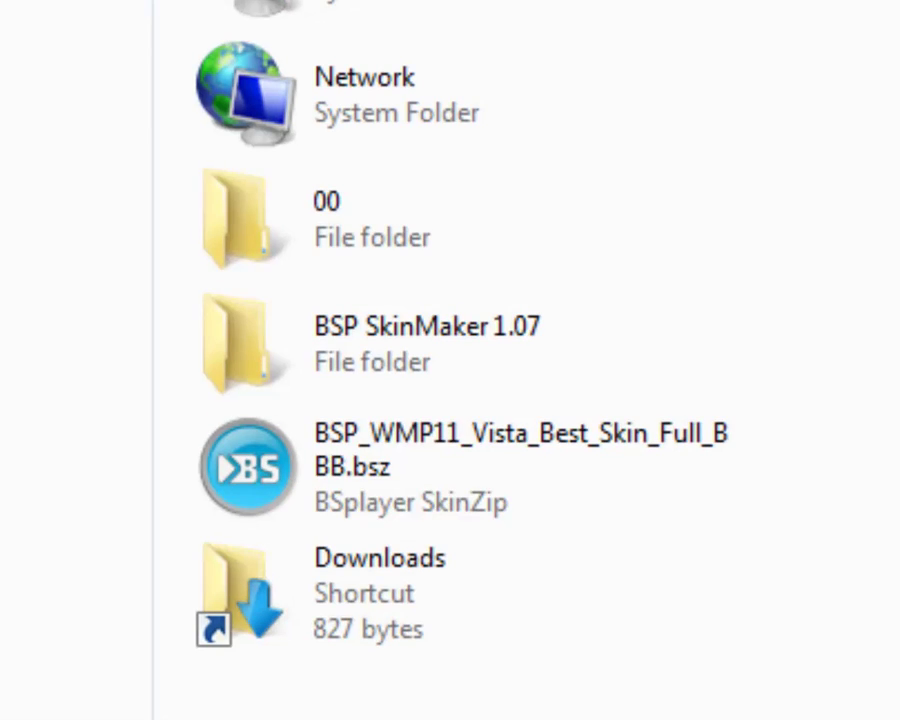
pyautogui.click(444, 458)
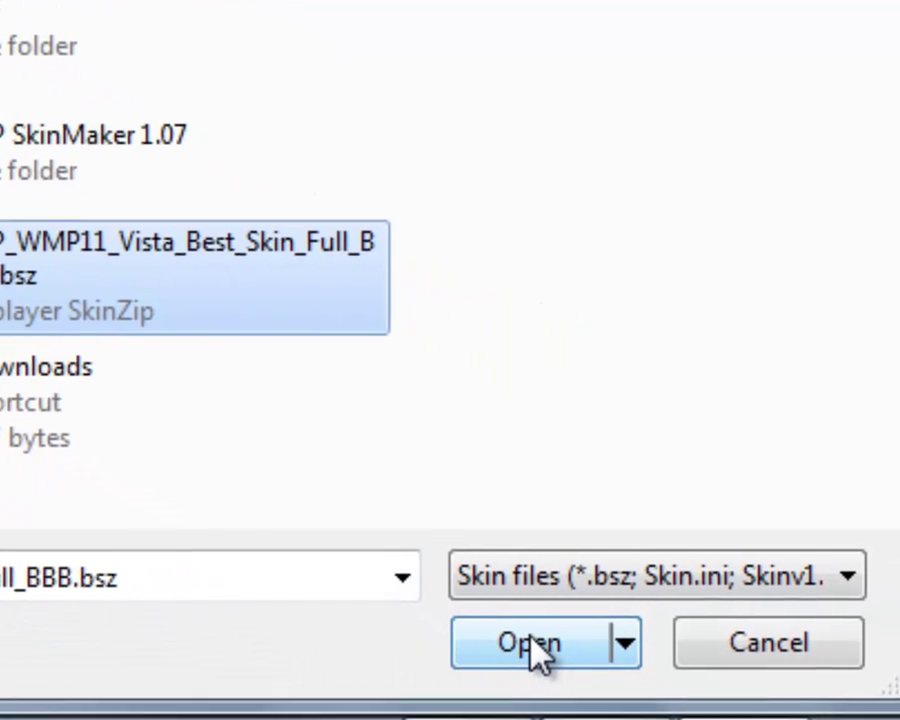
pyautogui.click(530, 640)
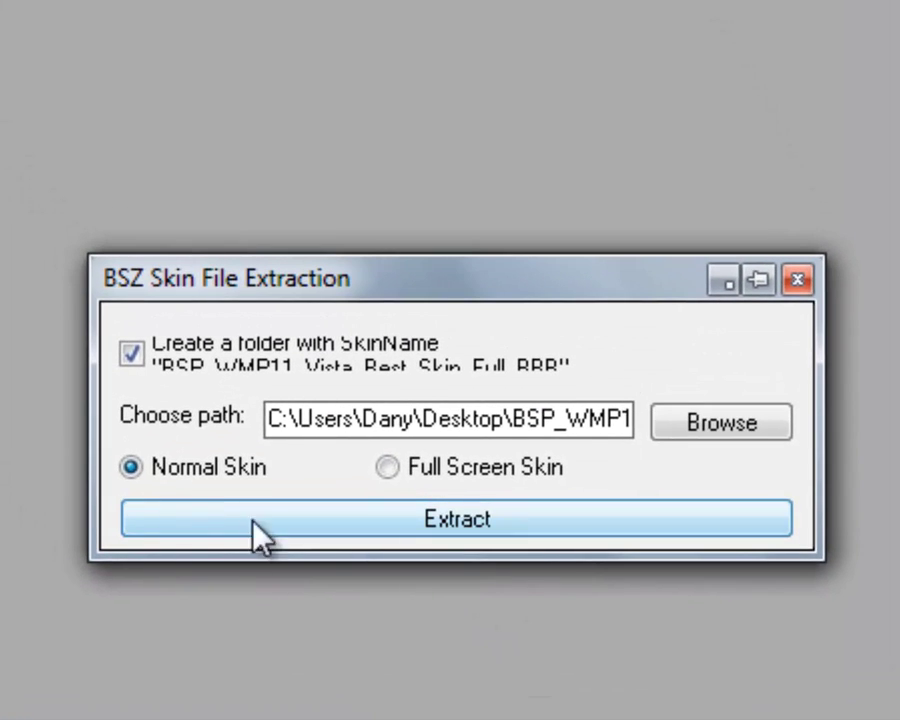
pyautogui.click(378, 519)
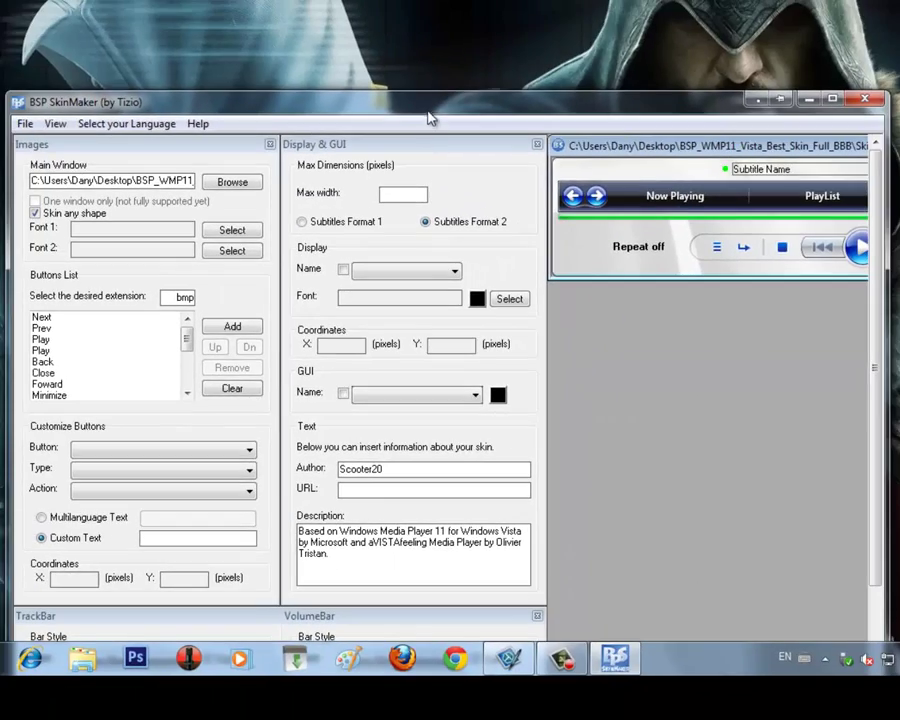
# - Open Skin.ini from the extracted BSP_WMP11_Vista_Best_Skin_Full_BBB folder on the desktop
pyautogui.moveTo(428, 112); pyautogui.dragTo(414, 10)
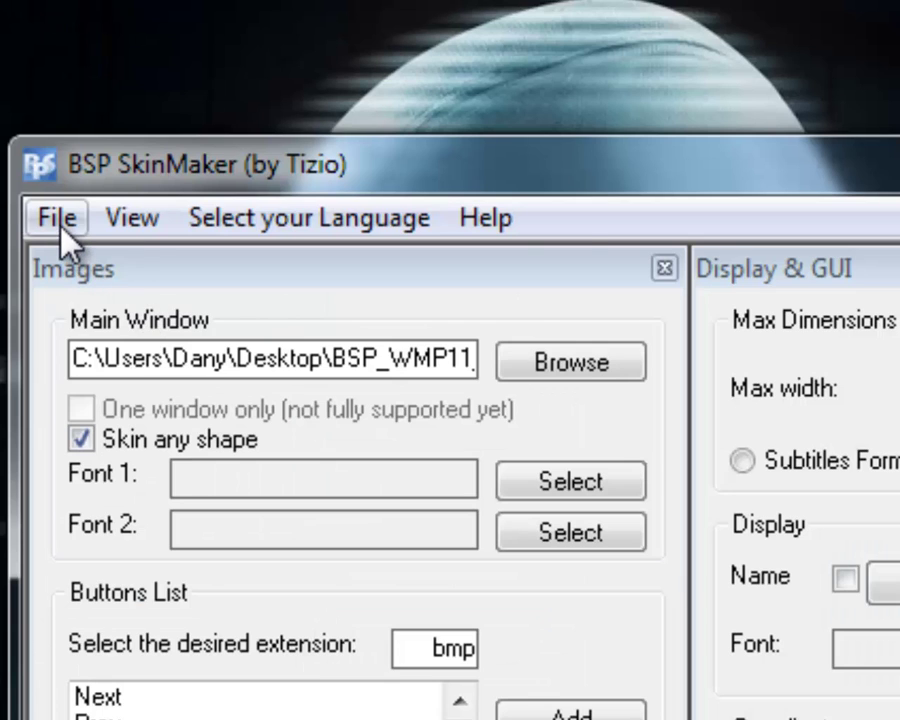
pyautogui.click(62, 228)
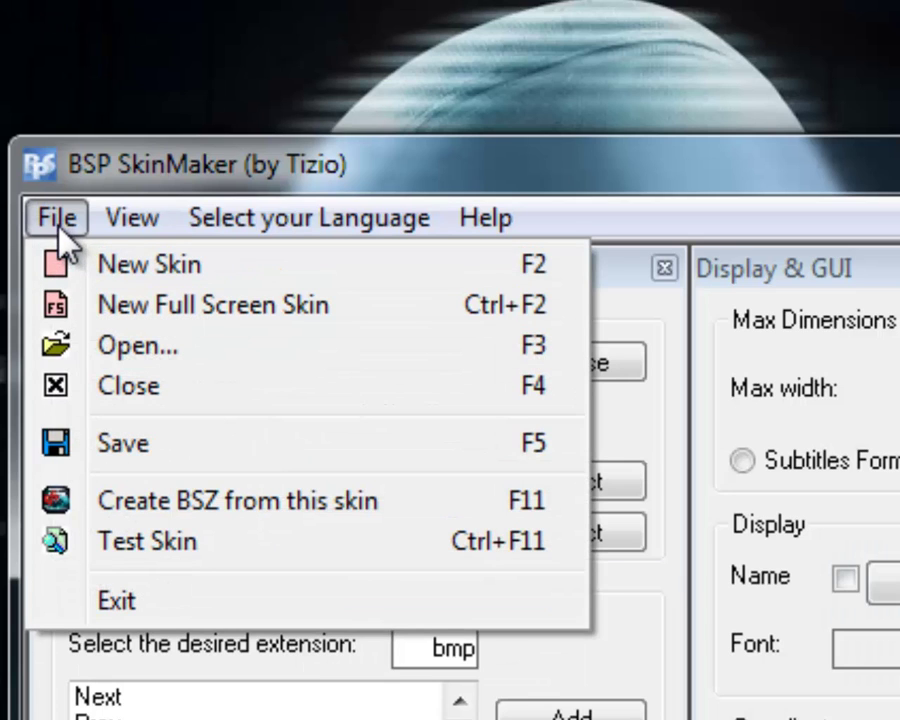
pyautogui.click(112, 345)
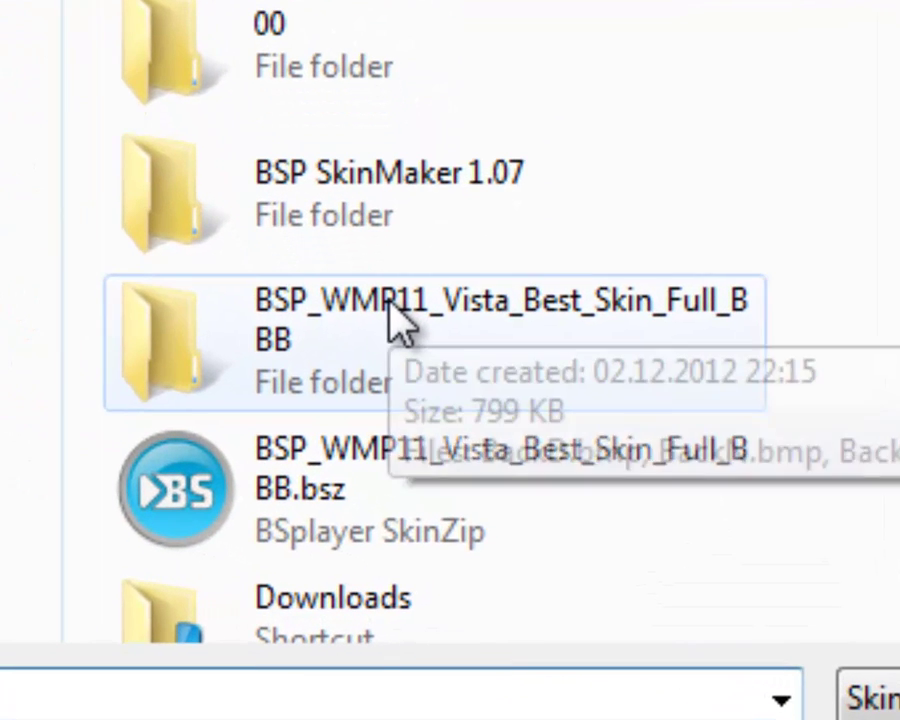
pyautogui.click(335, 506)
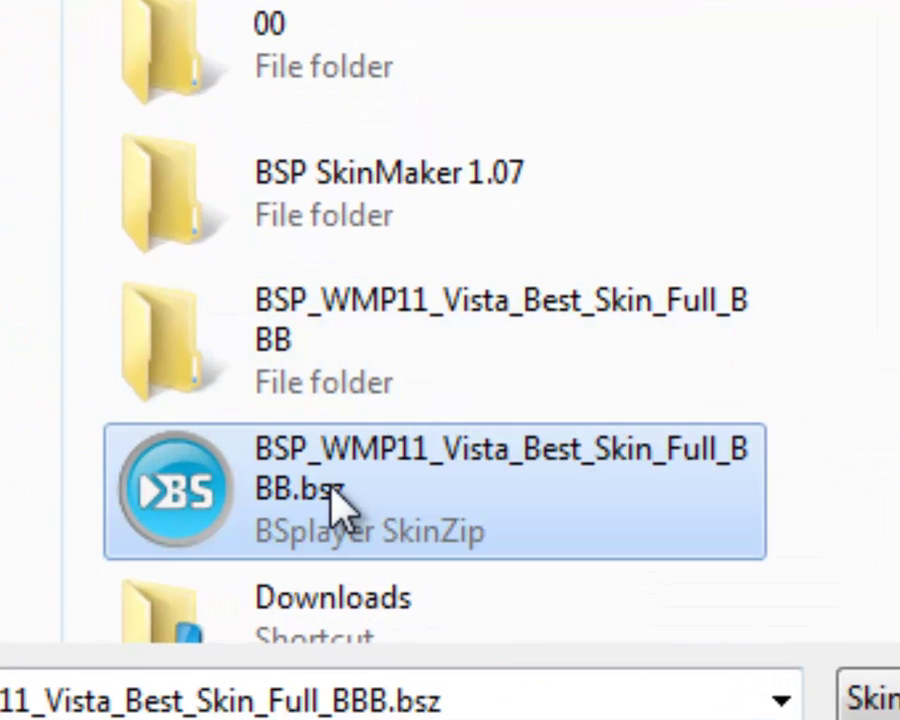
pyautogui.click(398, 345)
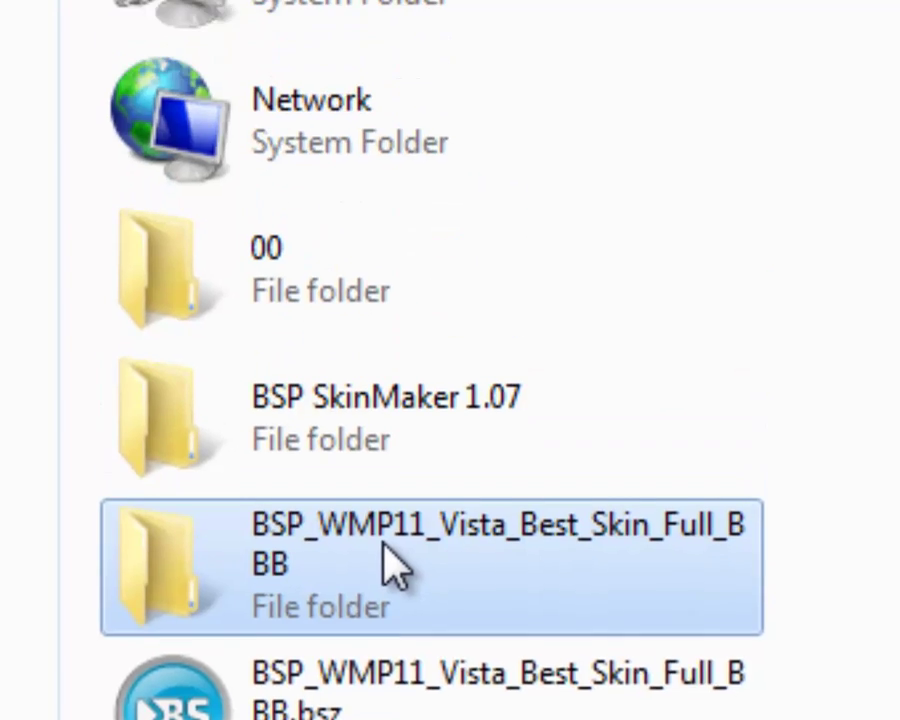
pyautogui.doubleClick(398, 345)
pyautogui.click(224, 304)
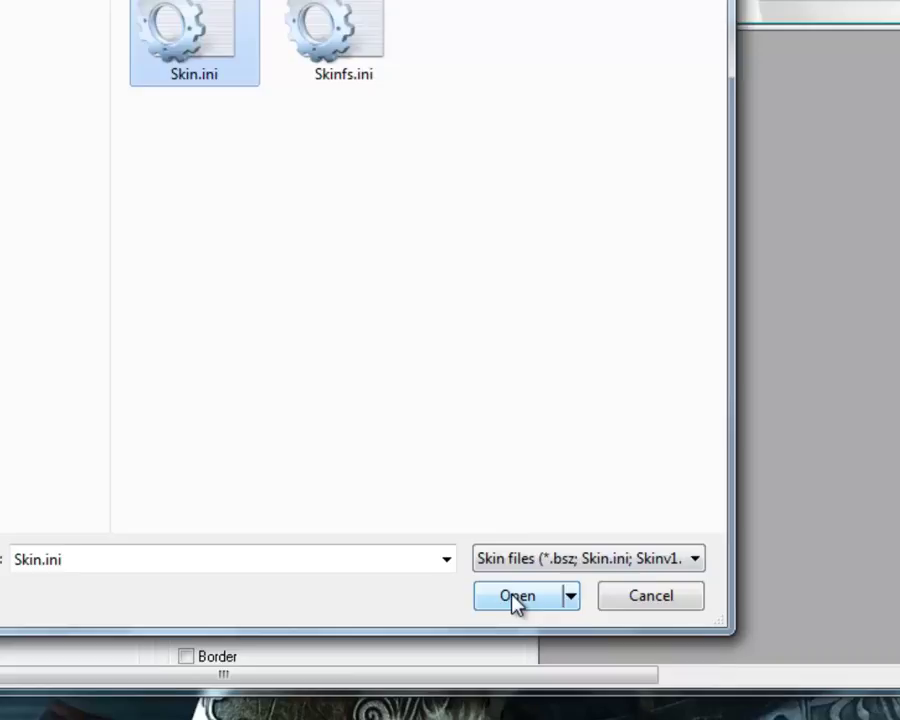
pyautogui.click(513, 596)
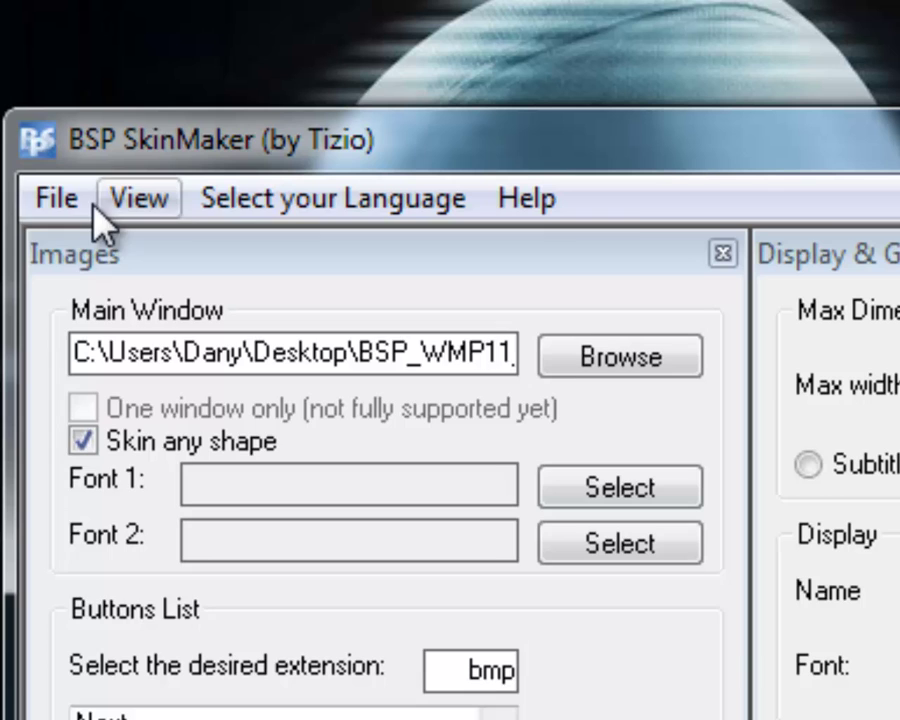
# - Open the full screen skin file Skinfs.ini from the same skin folder
pyautogui.click(21, 75)
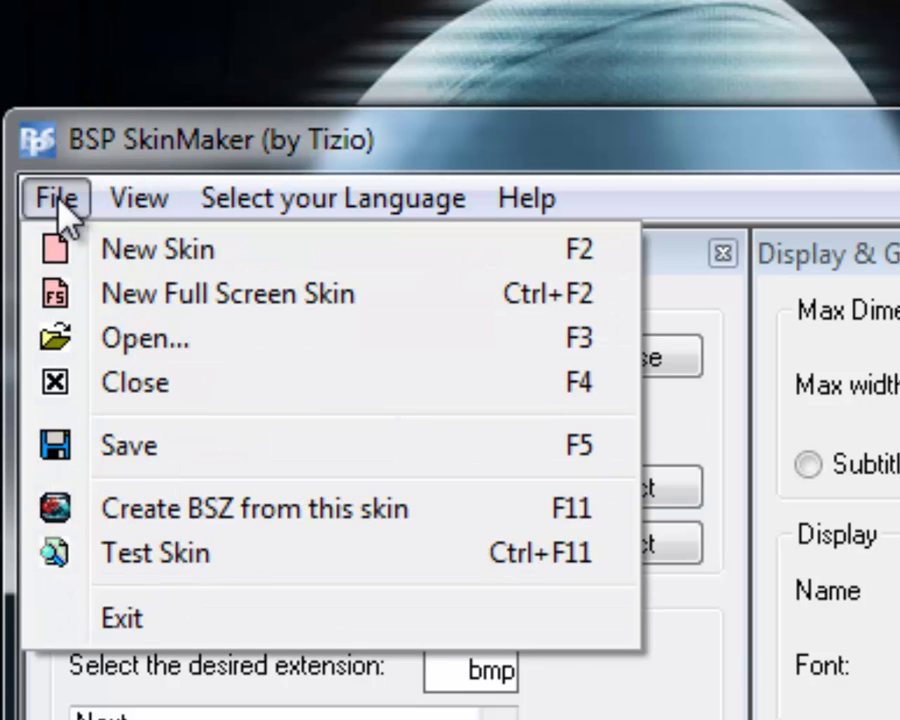
pyautogui.click(137, 340)
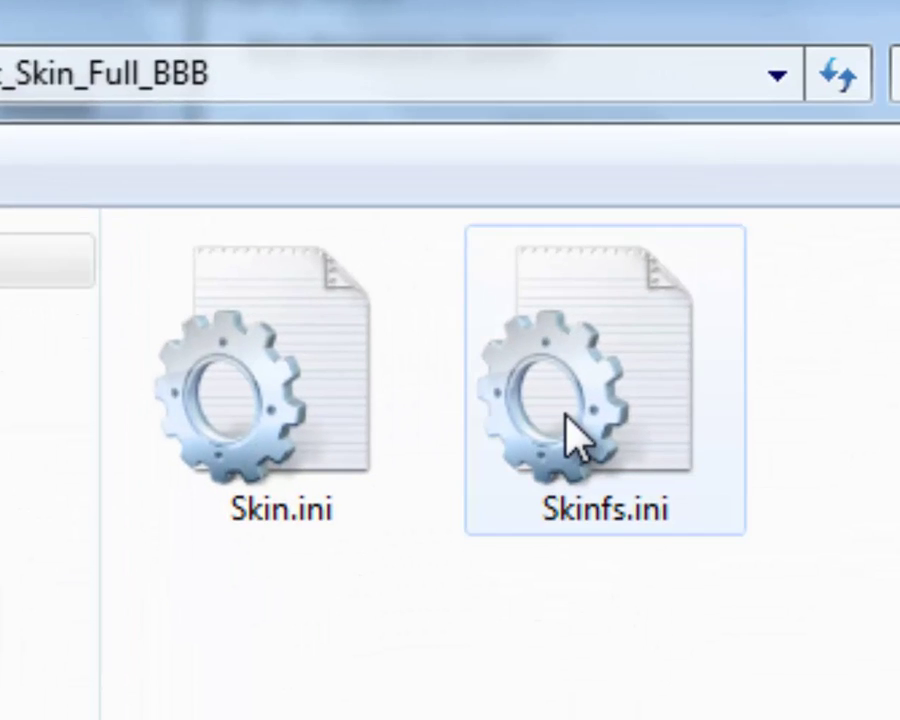
pyautogui.doubleClick(600, 435)
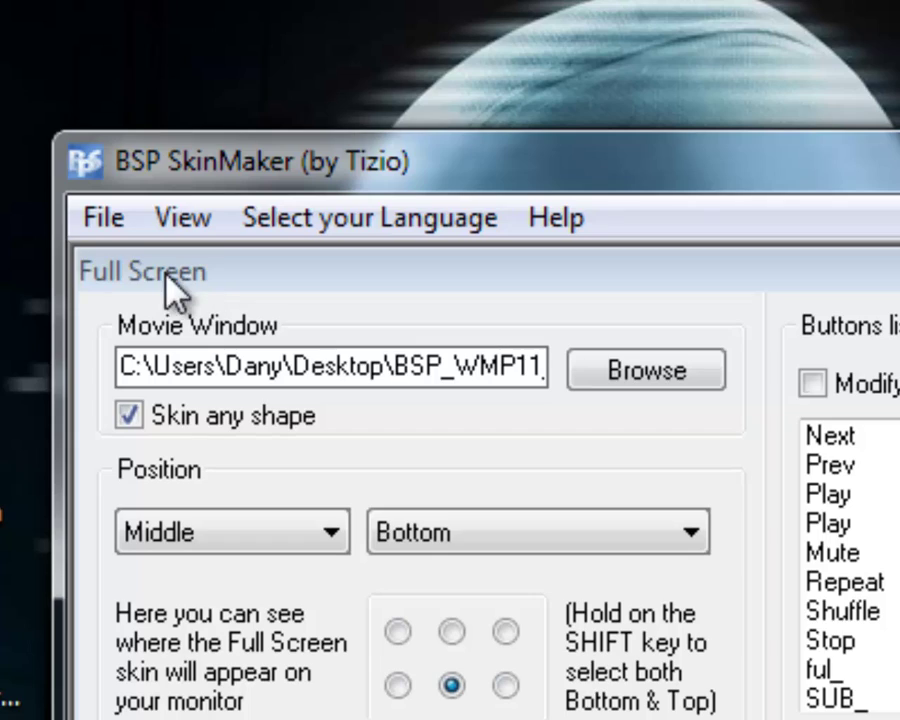
# - Reopen the main window skin file Skin.ini from the skin folder and save the skin
pyautogui.click(104, 228)
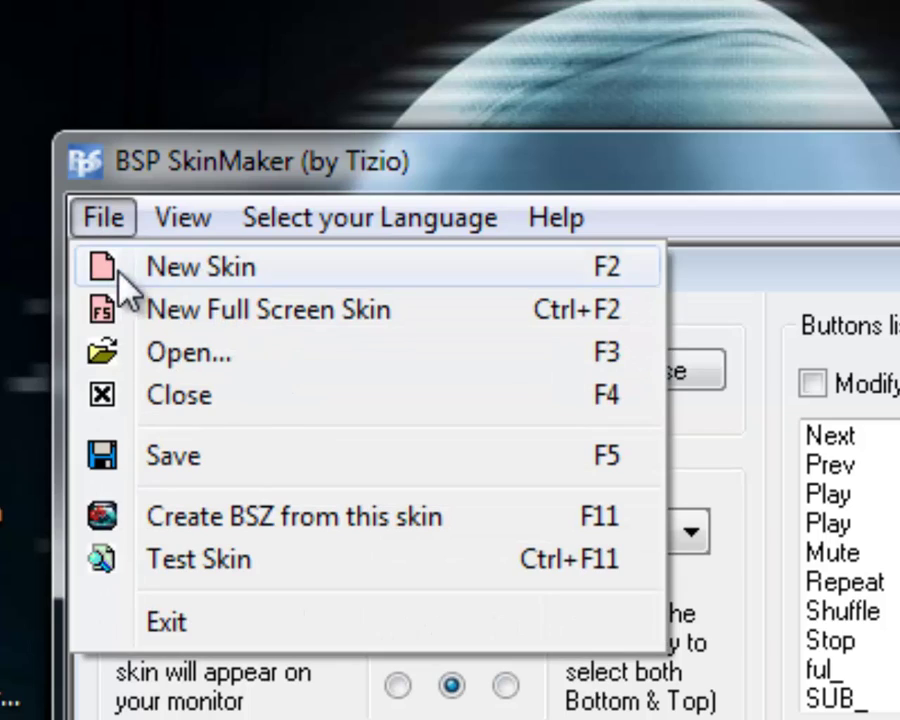
pyautogui.click(205, 360)
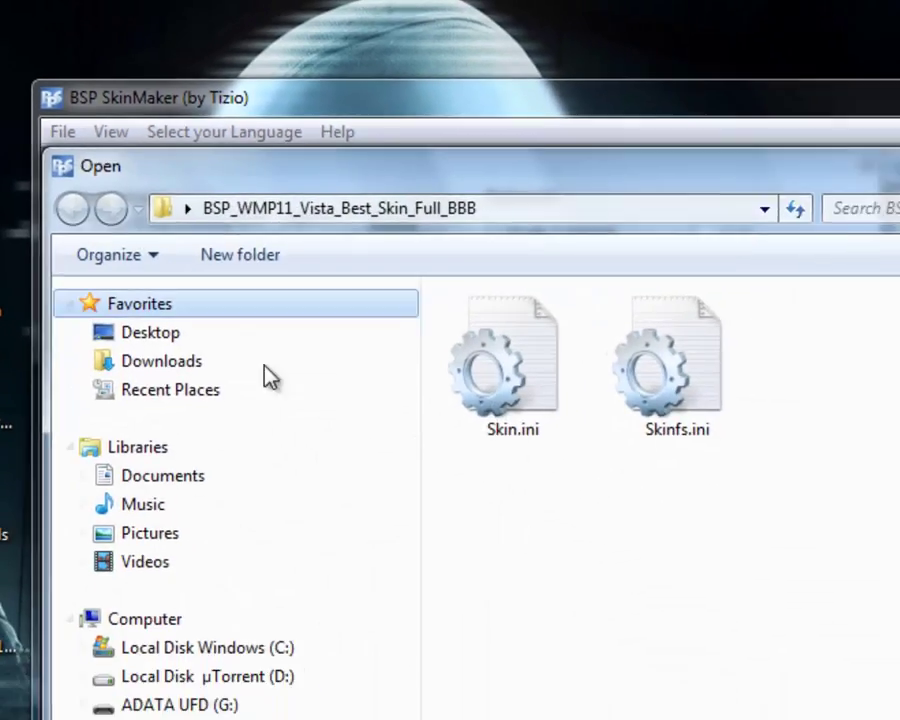
pyautogui.doubleClick(331, 258)
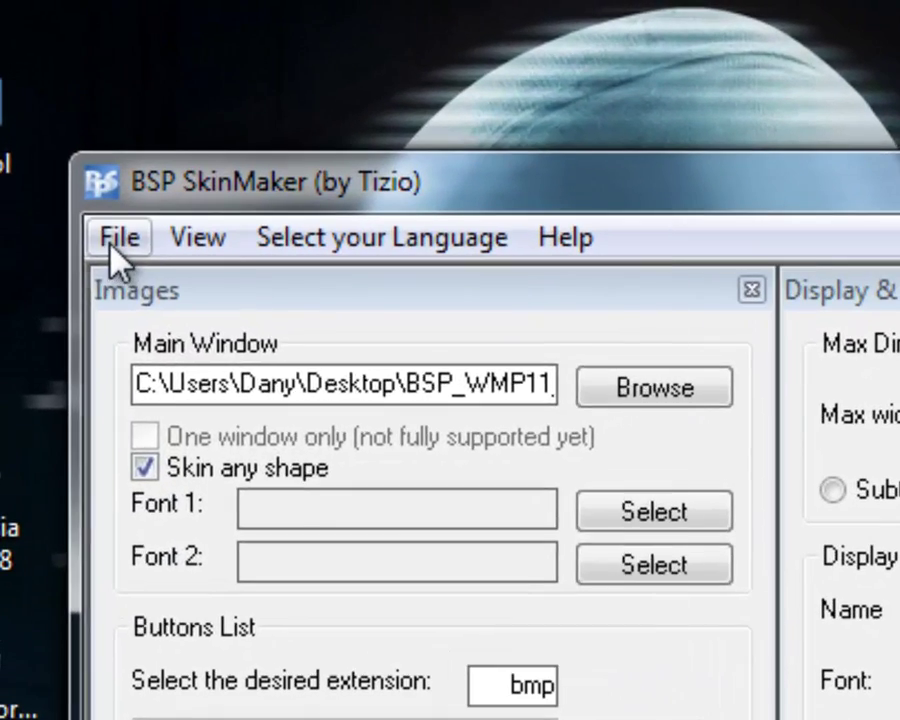
pyautogui.click(45, 89)
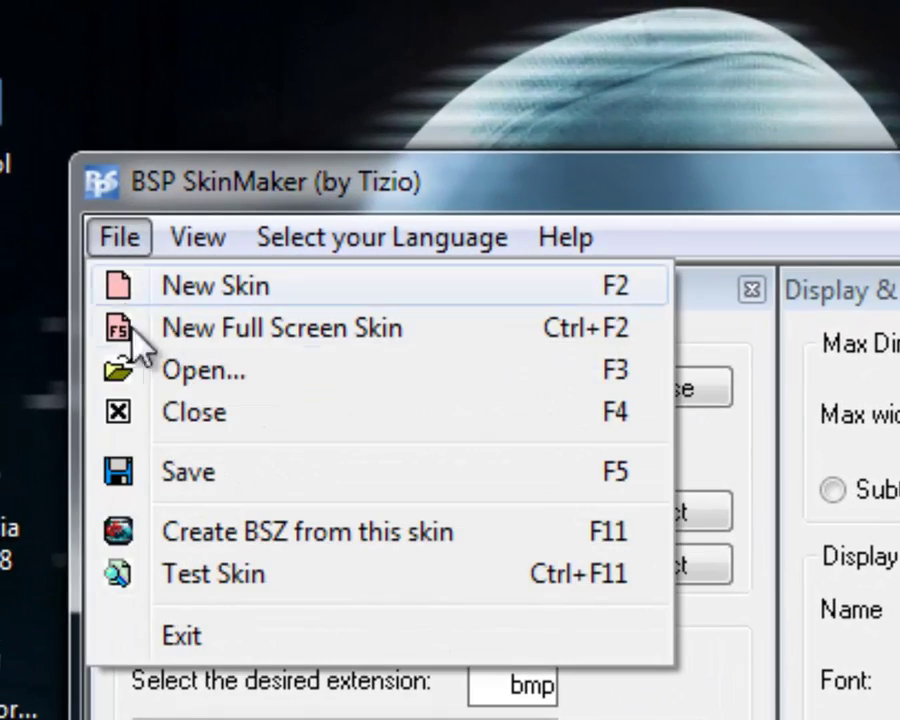
pyautogui.click(188, 476)
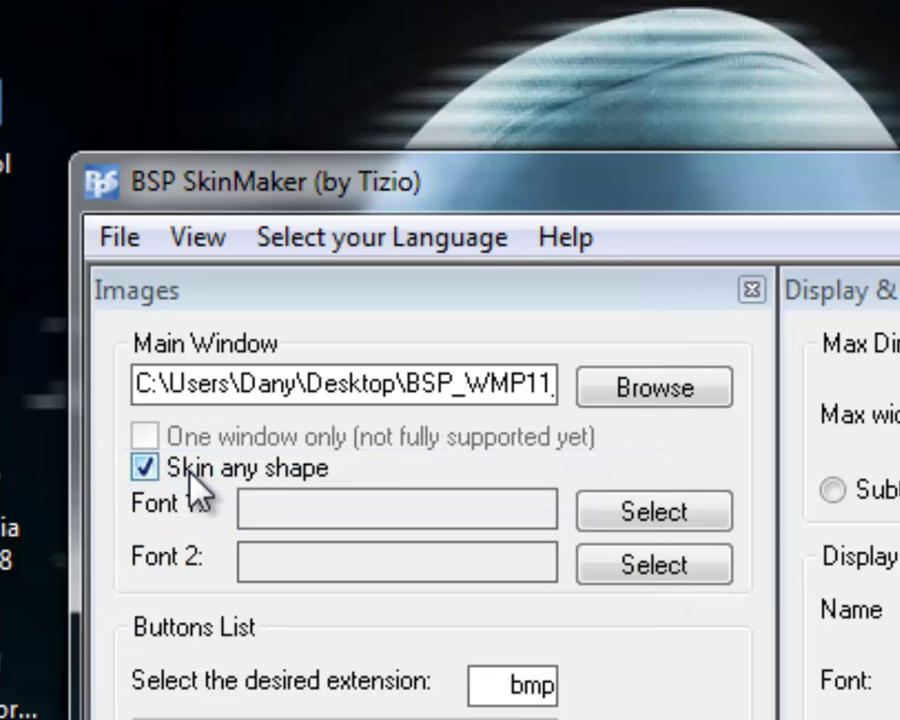
# - Create a BSZ file from this skin with all its listed files included, saved on the desktop as AAA.bsz
pyautogui.click(120, 238)
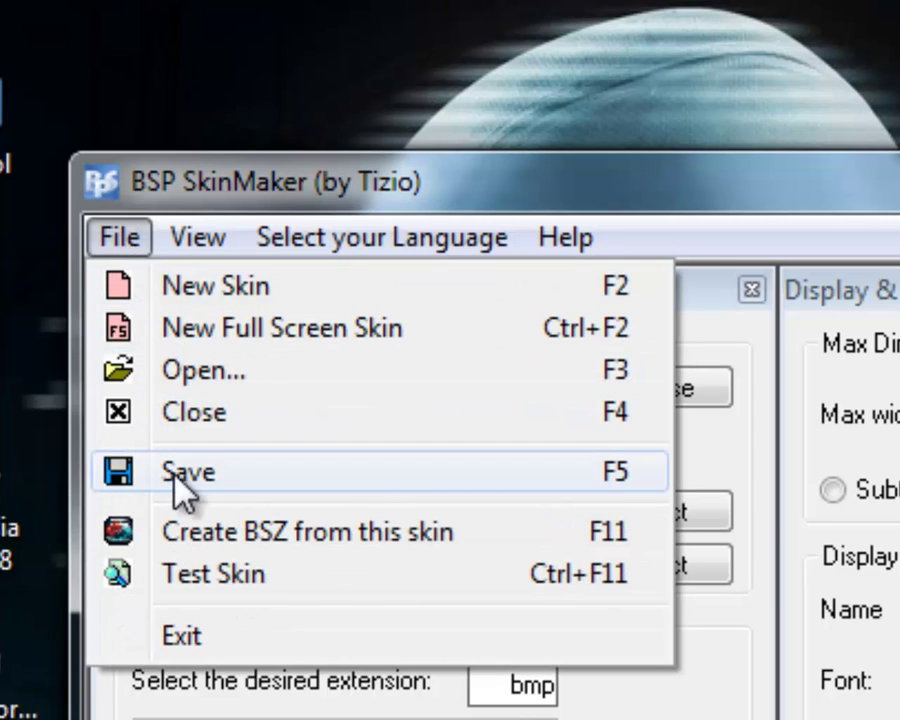
pyautogui.click(355, 532)
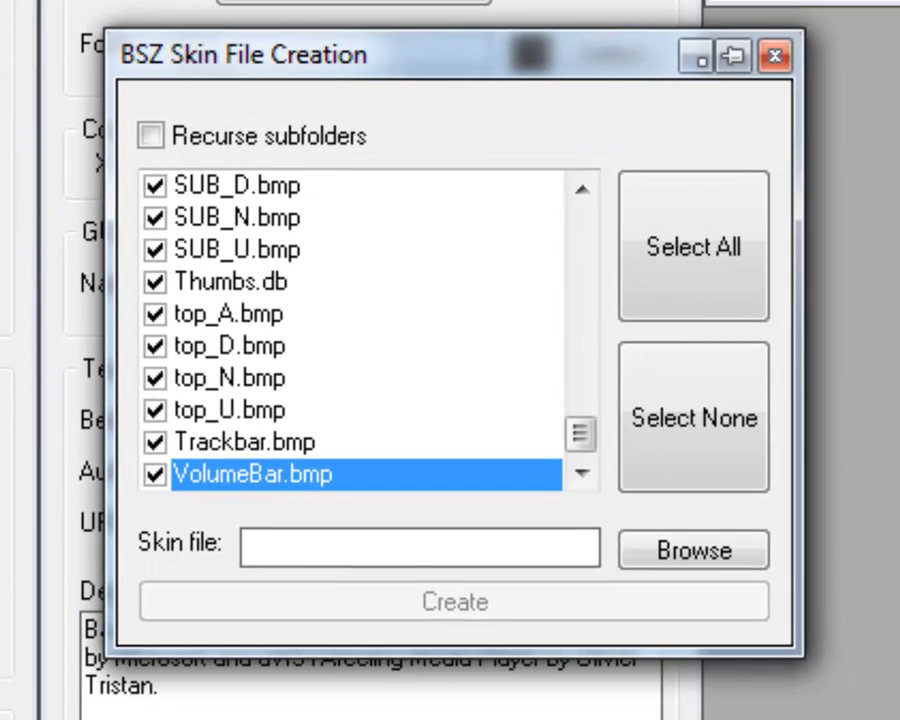
pyautogui.click(658, 562)
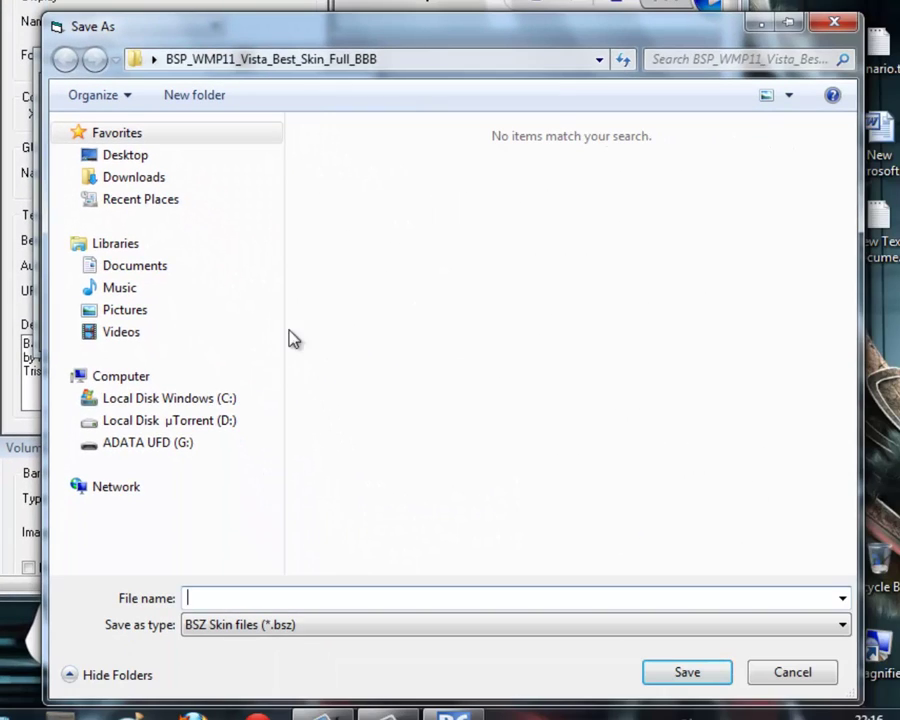
pyautogui.click(122, 165)
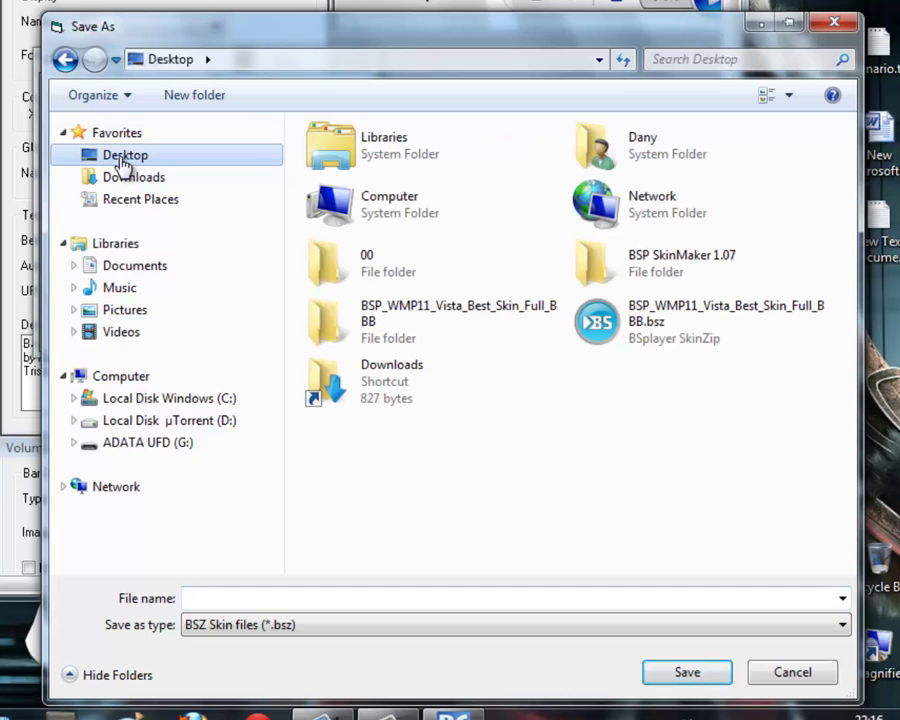
pyautogui.click(288, 605)
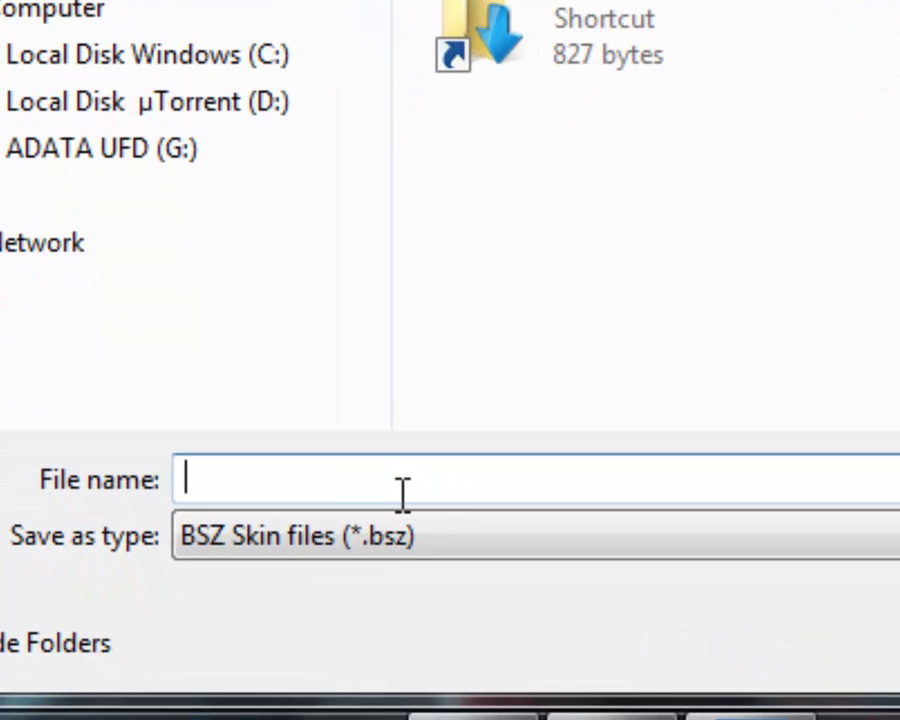
pyautogui.write('AA')
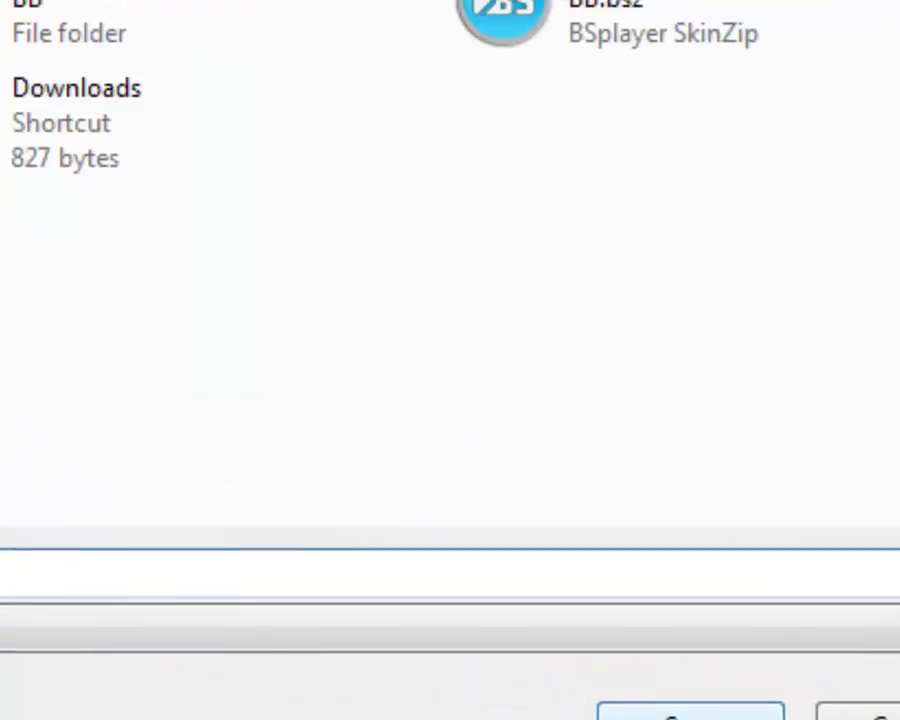
pyautogui.click(463, 560)
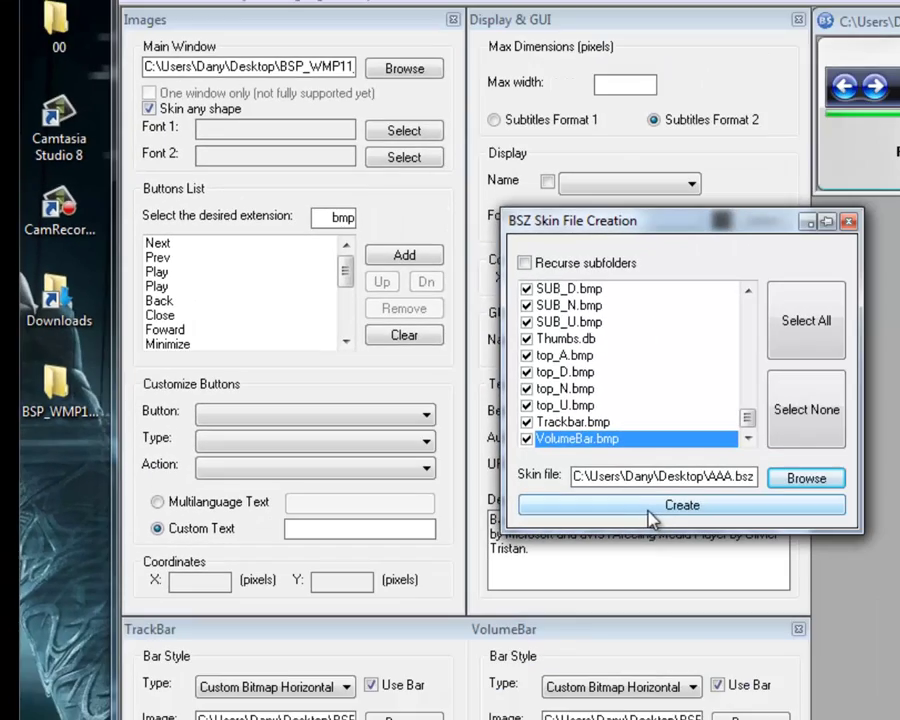
pyautogui.click(885, 568)
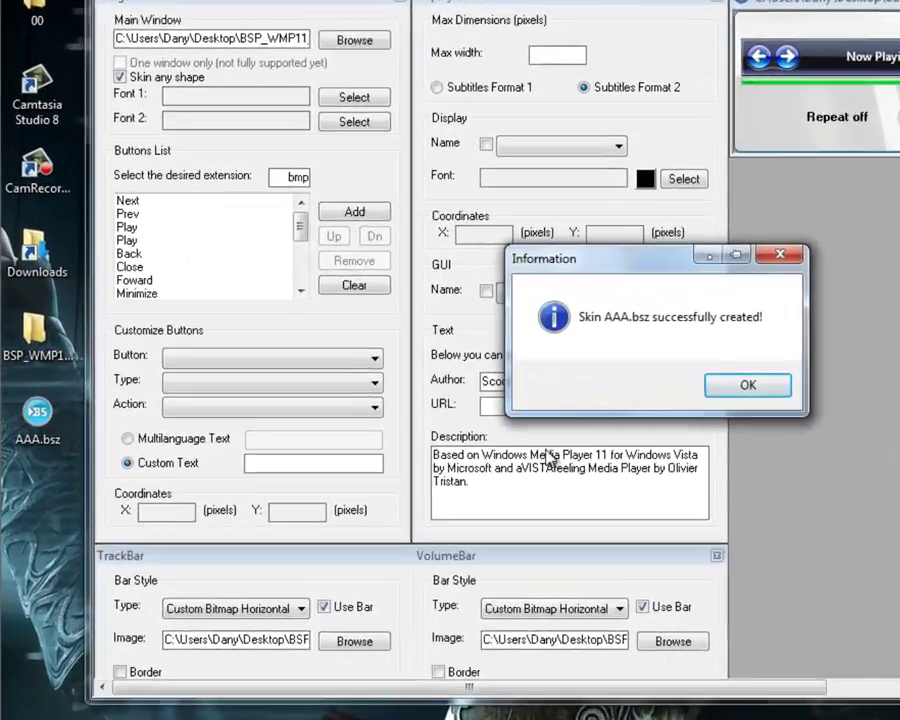